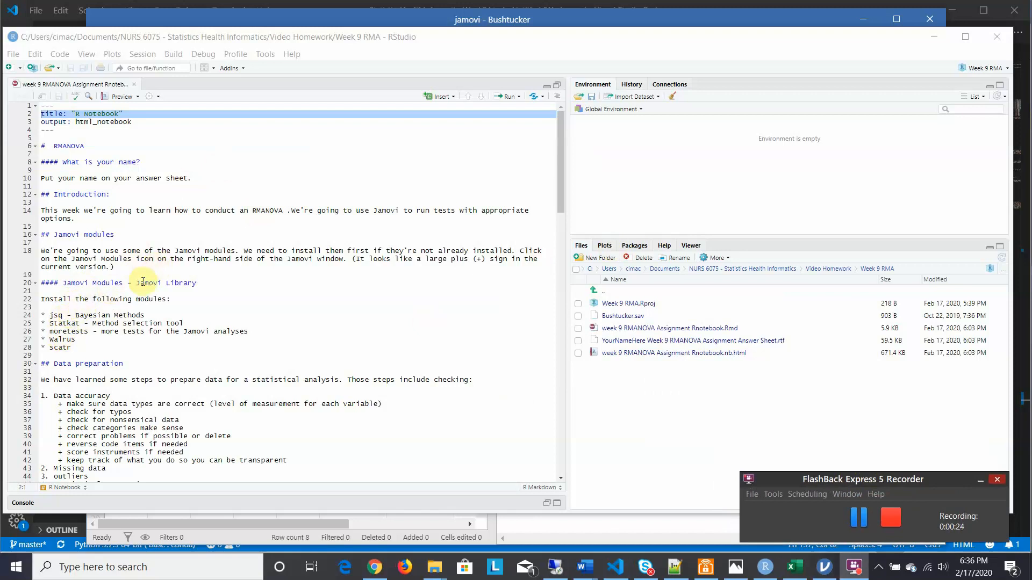
# Read the notebook's data preparation instructions, then switch to jamovi and set the celebrity variable's measure type to ID
pyautogui.click(559, 202)
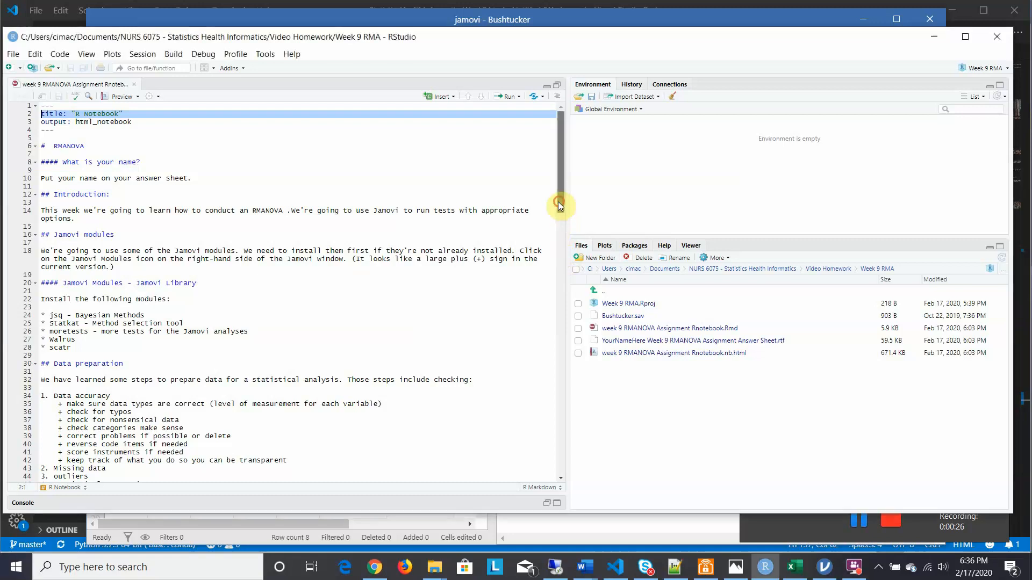
pyautogui.moveTo(558, 208); pyautogui.dragTo(580, 254)
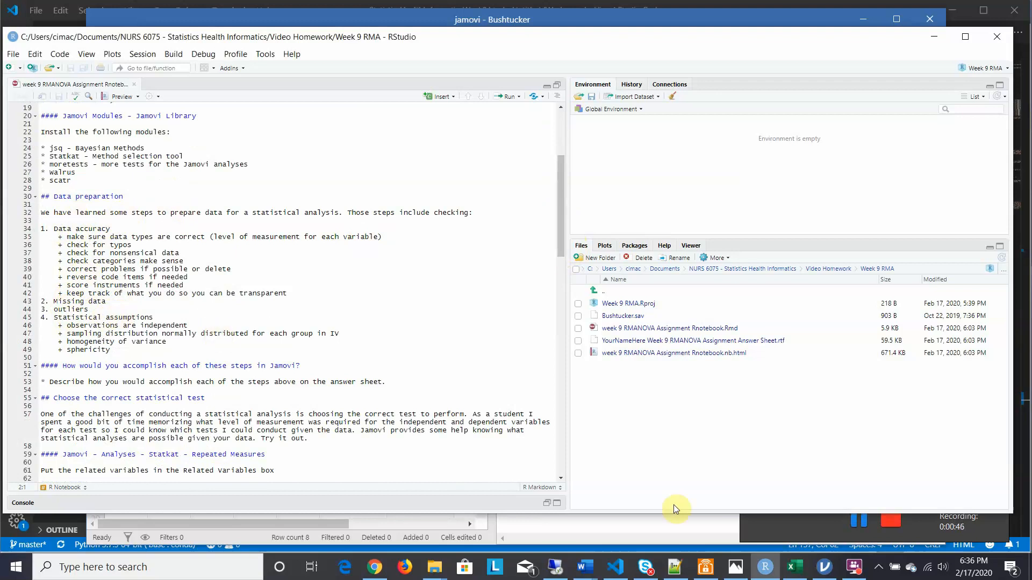
pyautogui.click(825, 574)
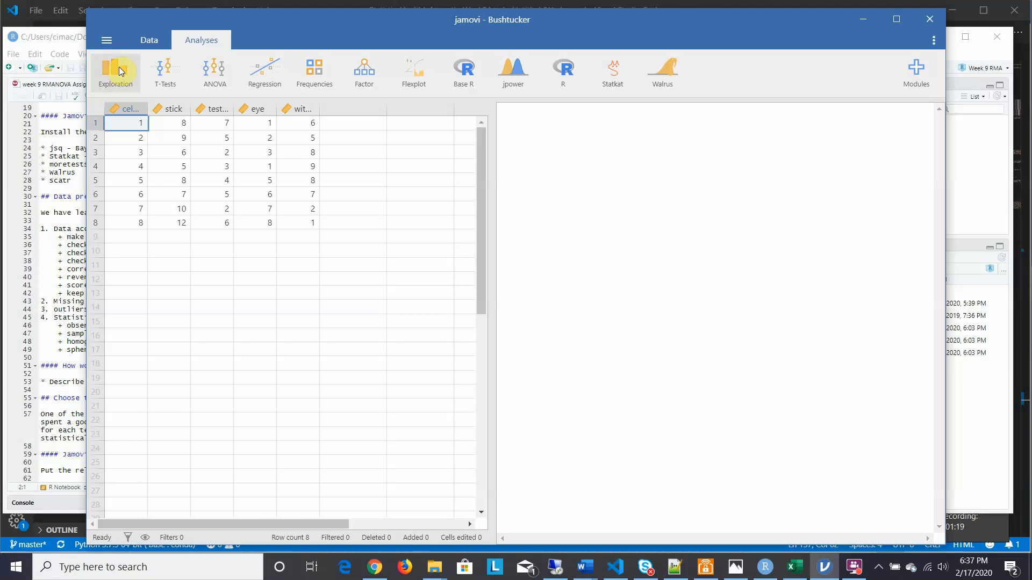
pyautogui.click(143, 41)
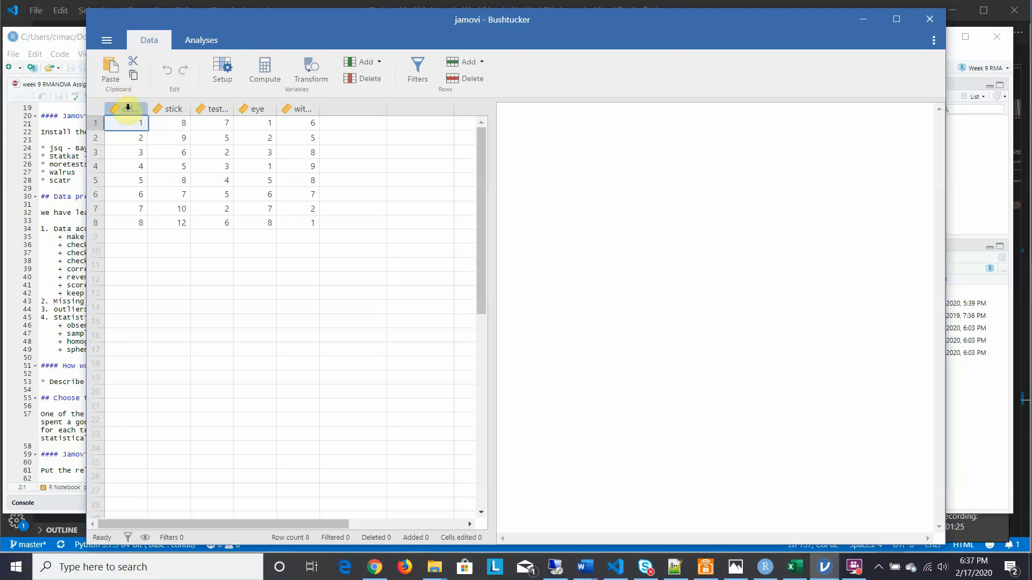
pyautogui.doubleClick(128, 107)
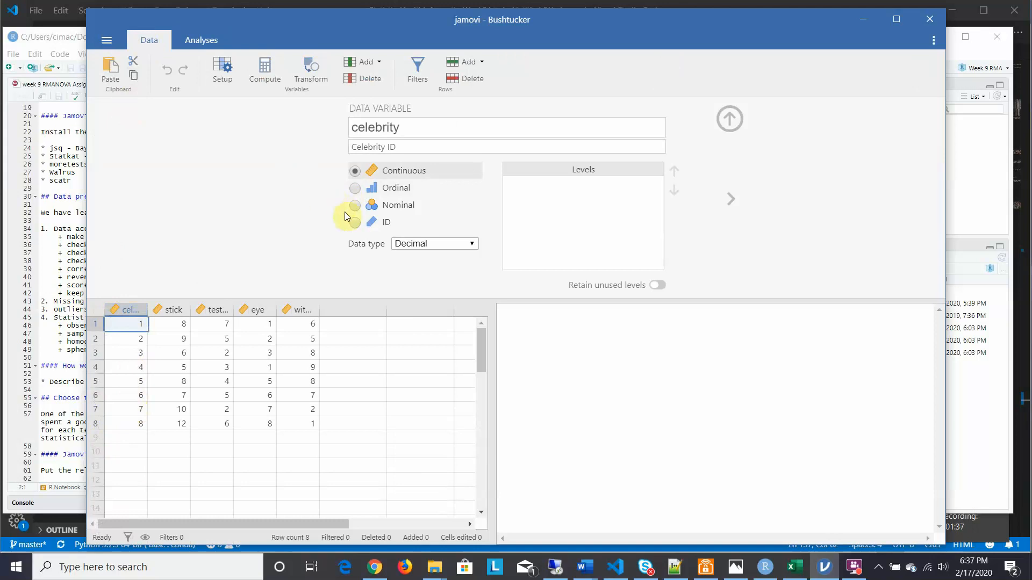
pyautogui.click(353, 224)
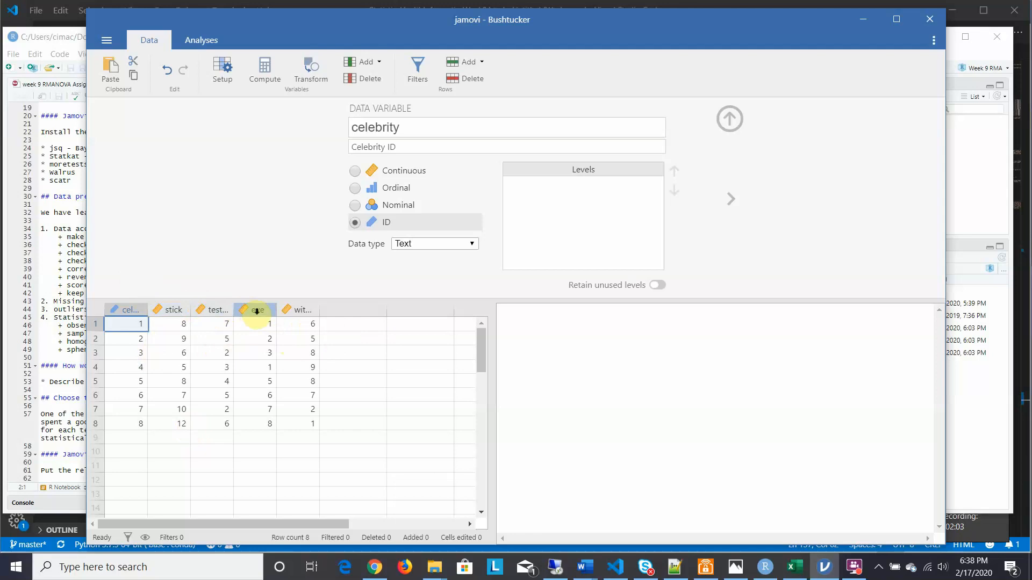
# Check the measure type and data type of each variable: celebrity, stick, testicle, eye and witchetty
pyautogui.click(302, 311)
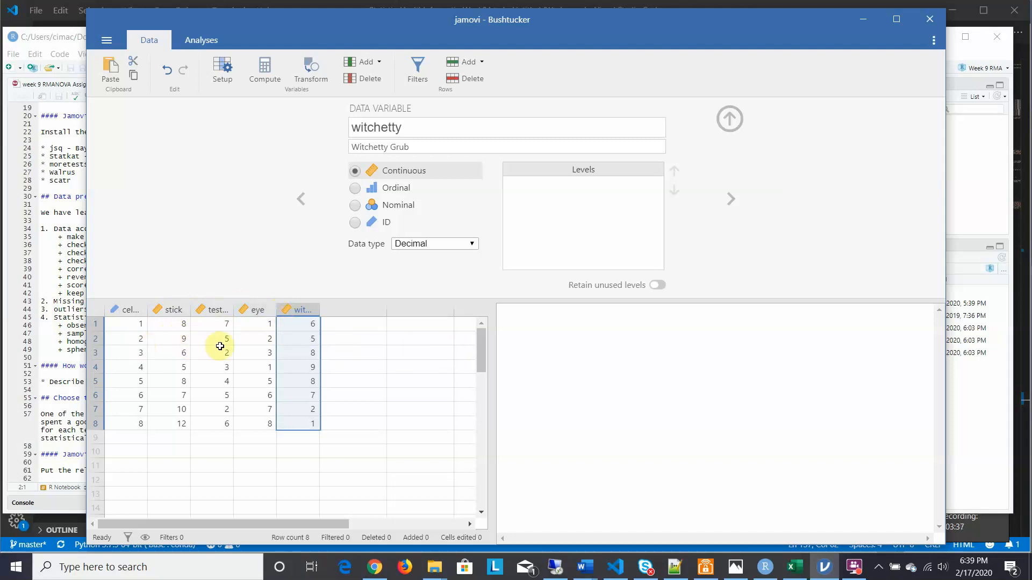
pyautogui.click(129, 310)
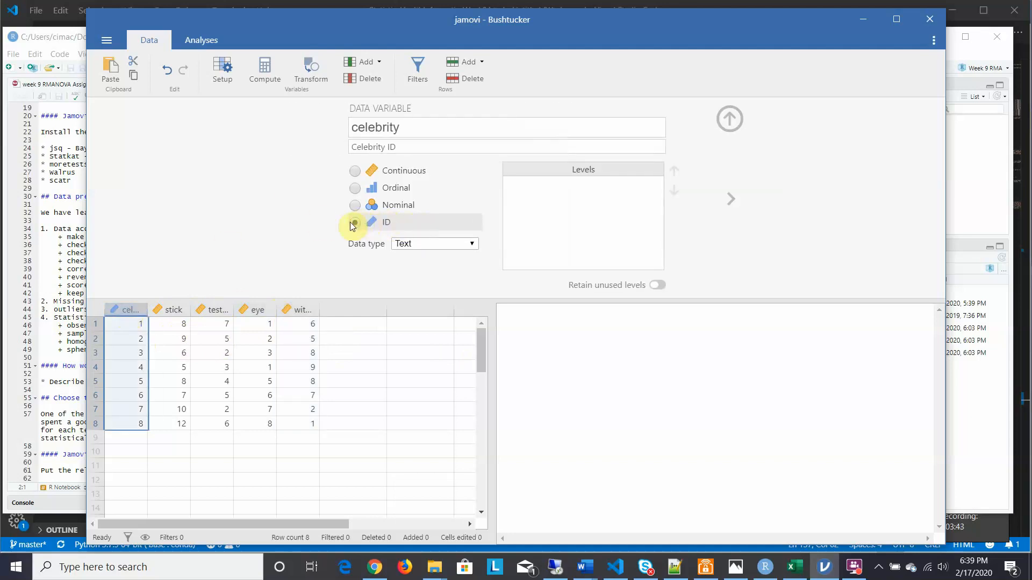
pyautogui.click(167, 310)
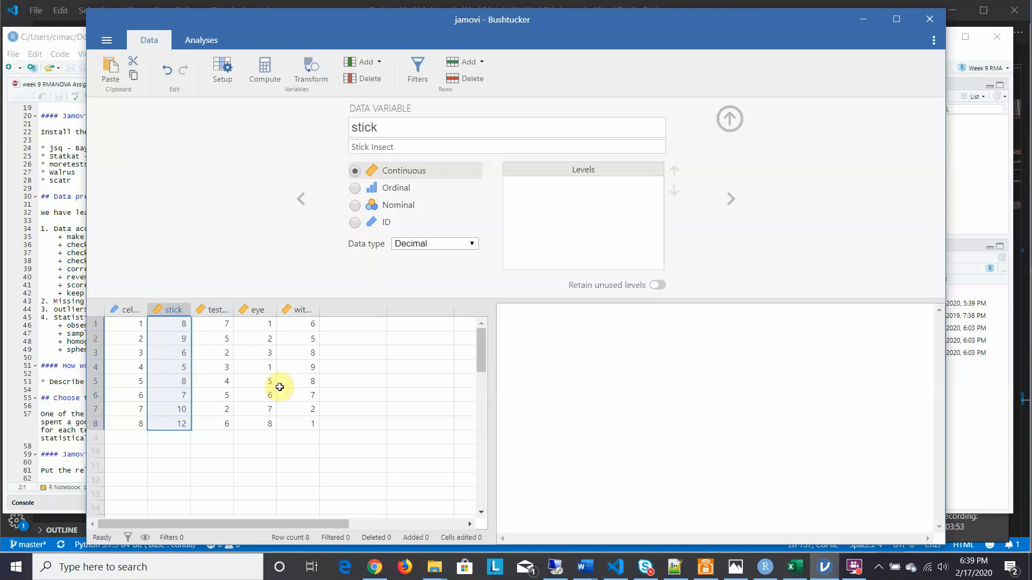
pyautogui.click(213, 308)
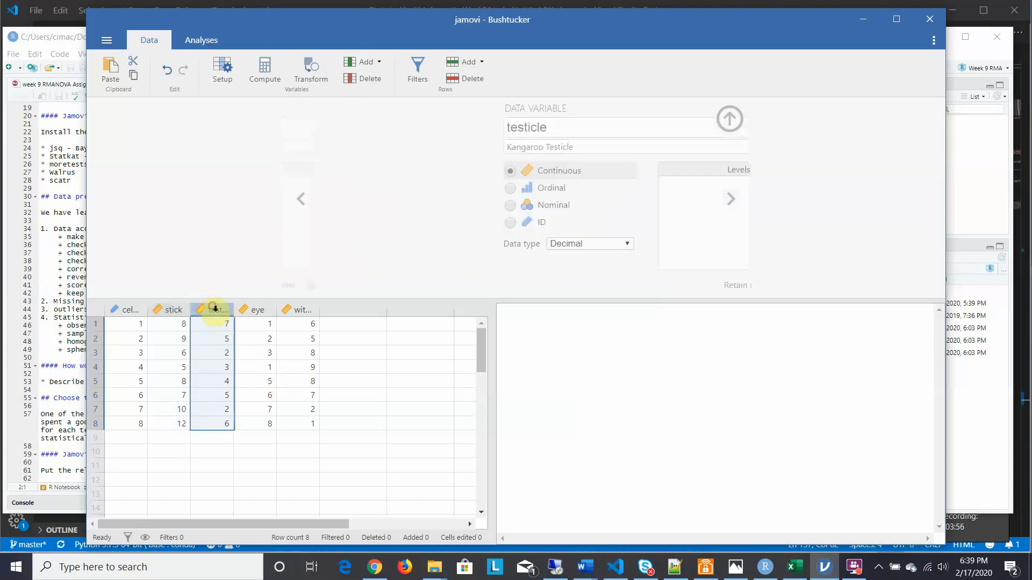
pyautogui.click(257, 310)
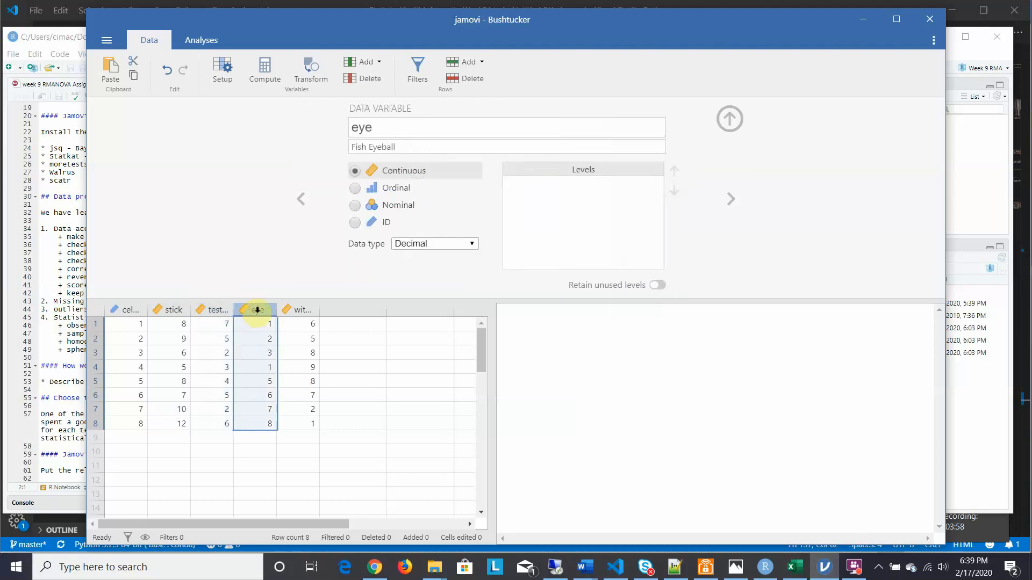
pyautogui.click(302, 309)
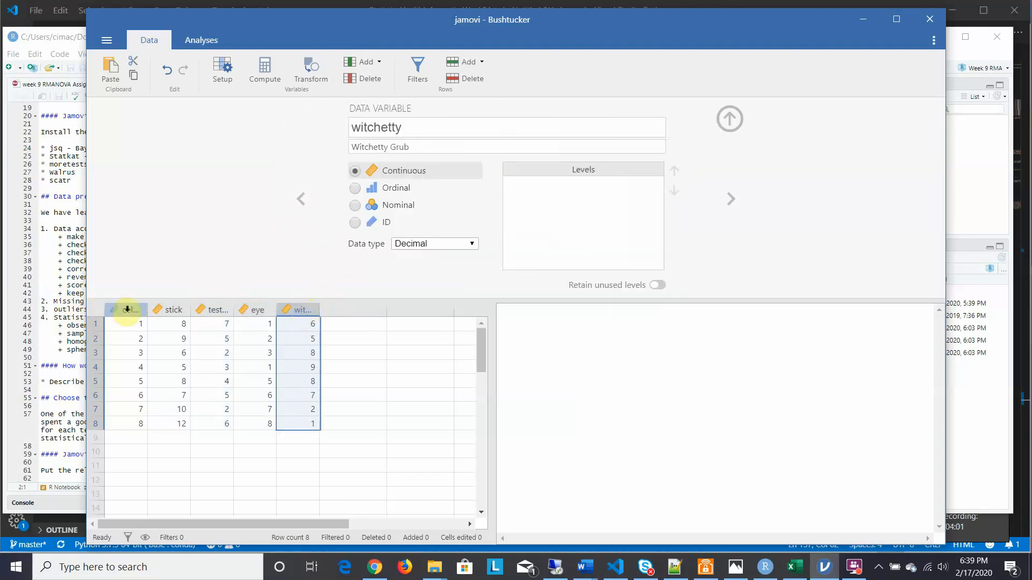
pyautogui.click(127, 310)
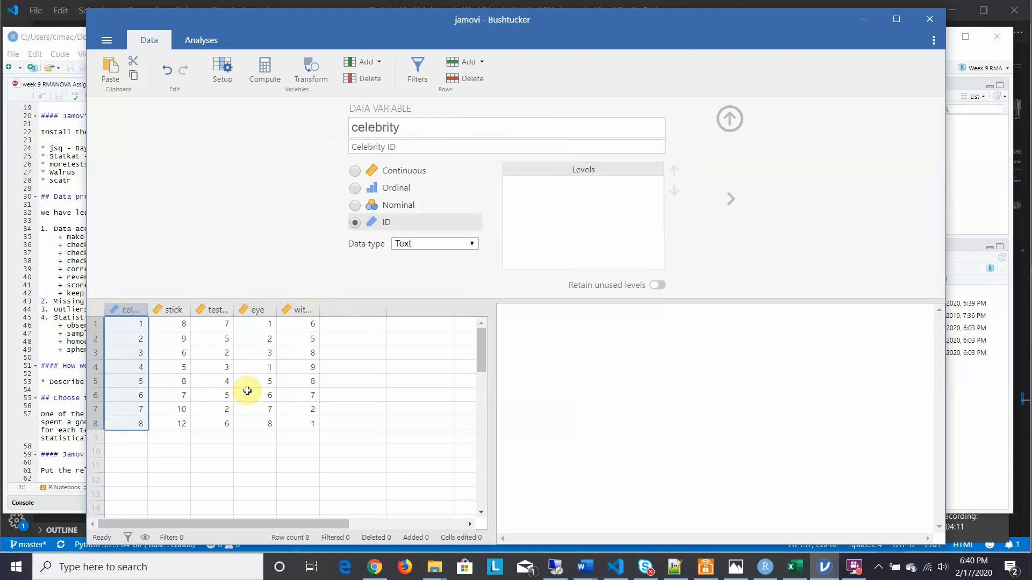
# Create a Descriptives analysis with stick, testicle, eye and witchetty as its variables
pyautogui.click(196, 41)
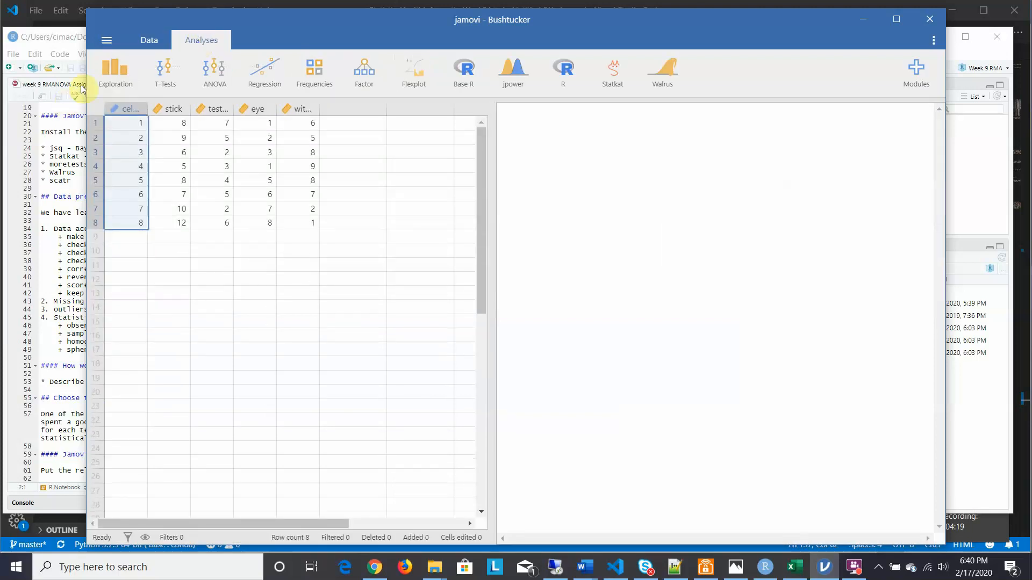
pyautogui.click(116, 70)
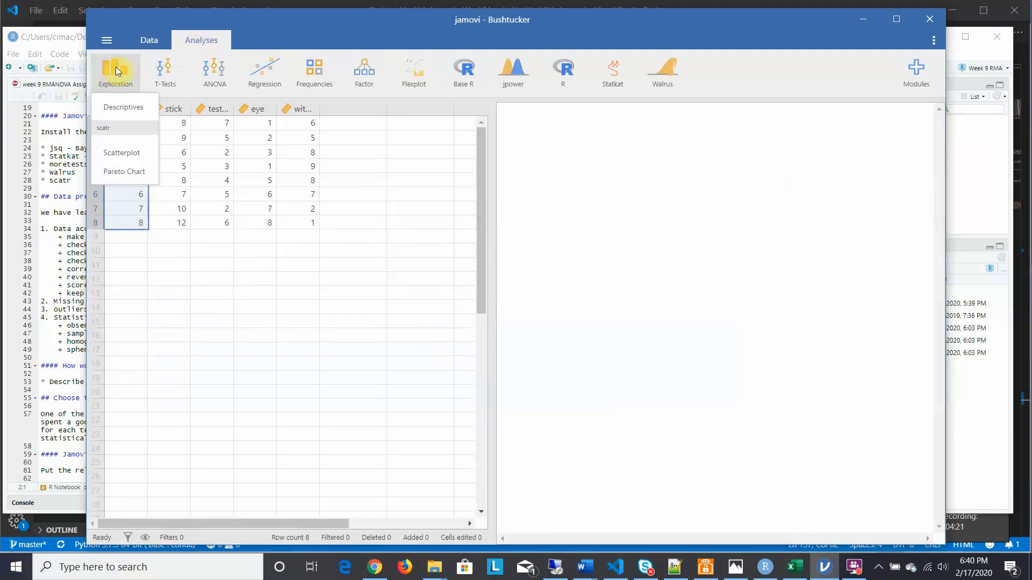
pyautogui.click(120, 107)
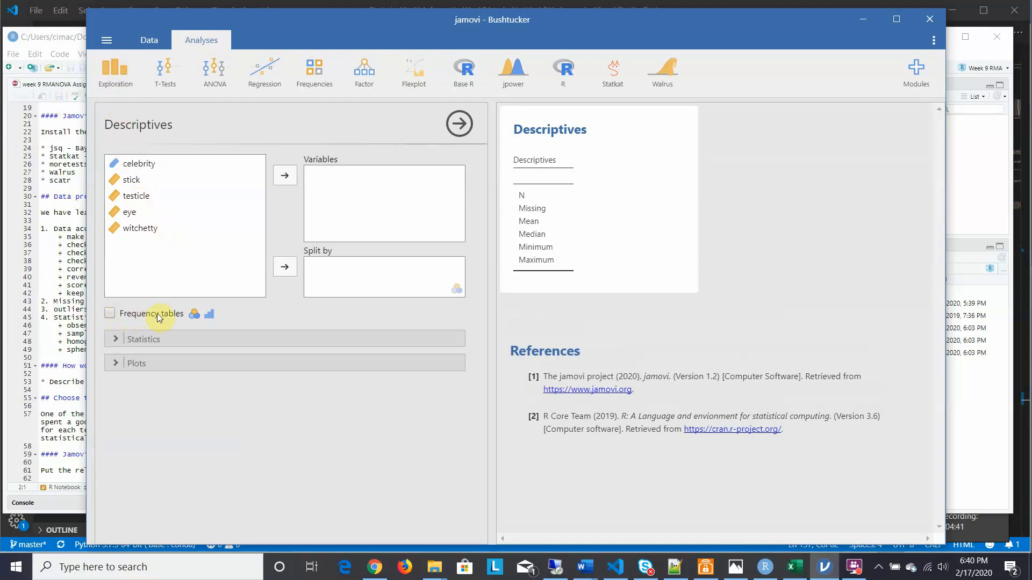
pyautogui.click(127, 183)
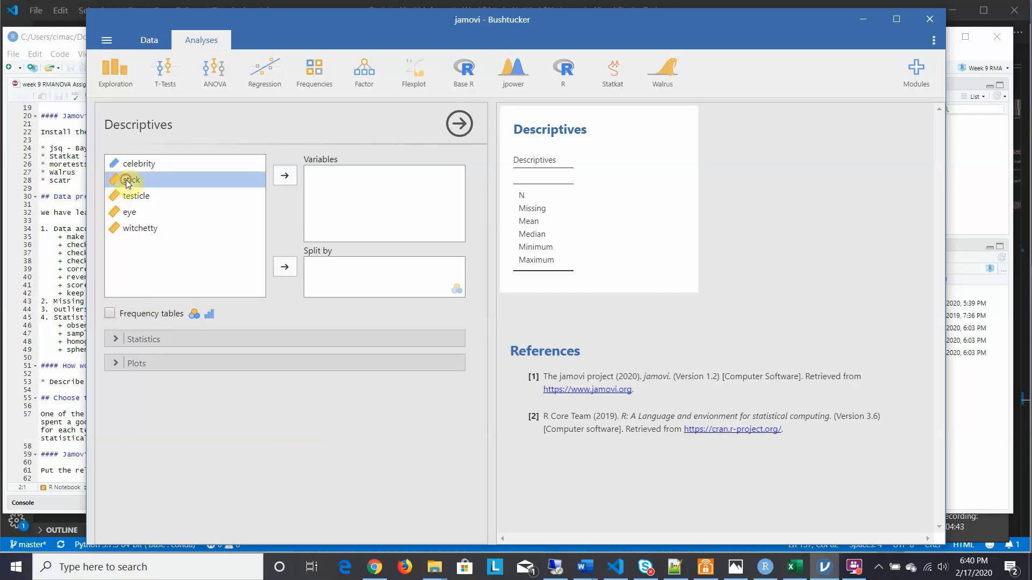
pyautogui.click(139, 231)
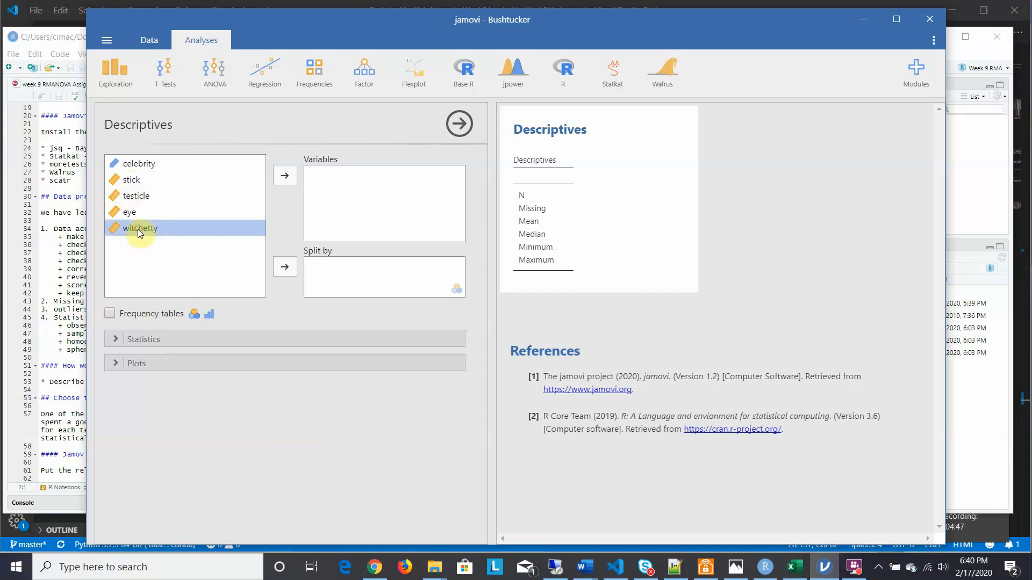
pyautogui.keyDown('shift'); pyautogui.click(136, 182); pyautogui.keyUp('shift')
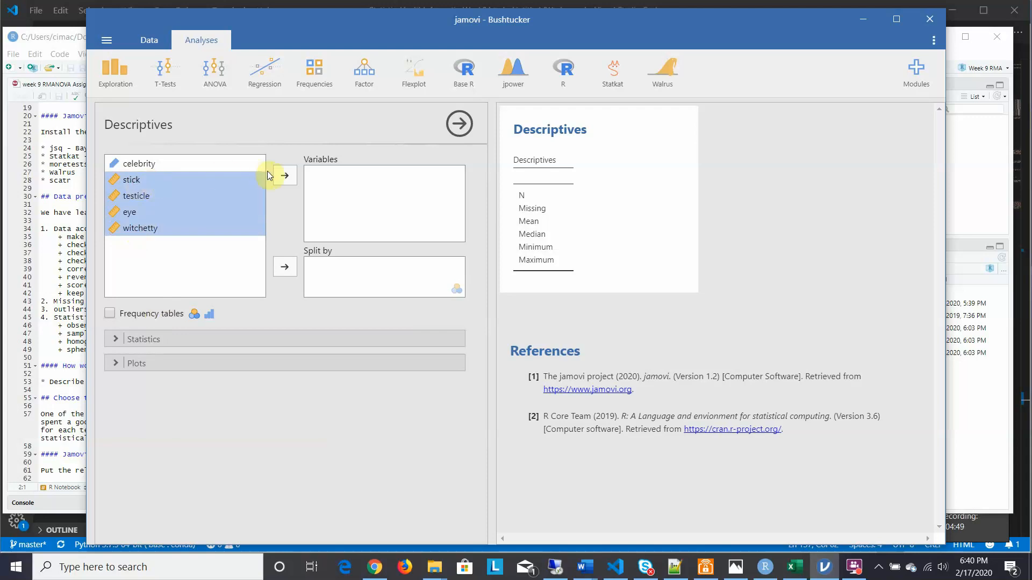
pyautogui.click(284, 176)
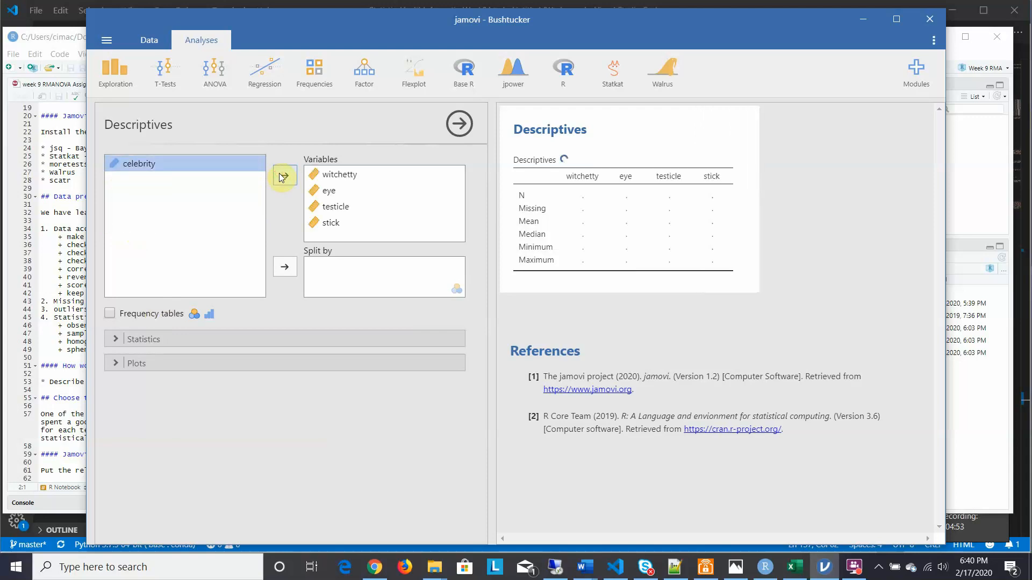
# Add standard deviation, skewness and the Shapiro-Wilk normality test to the descriptive statistics
pyautogui.click(116, 339)
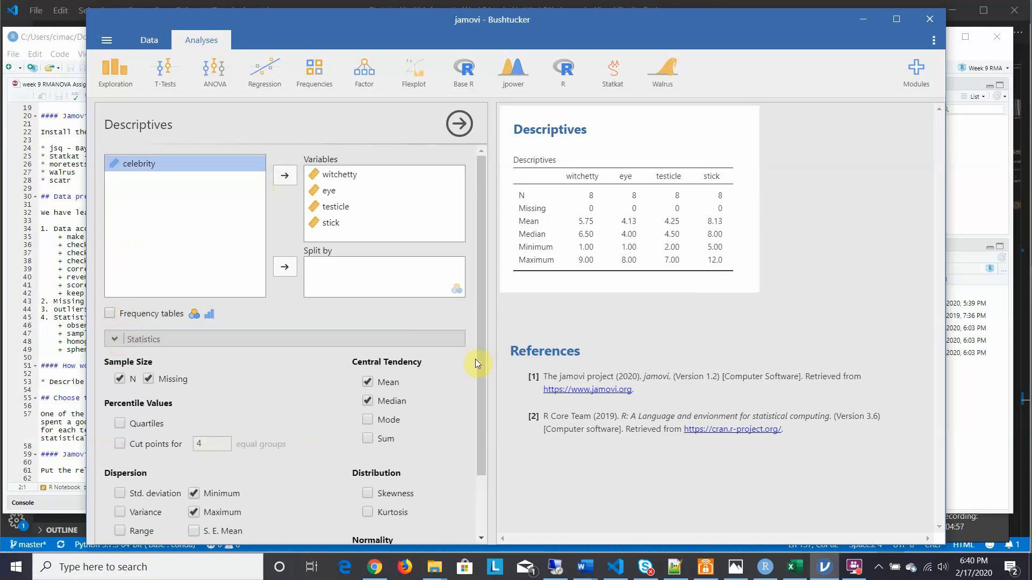
pyautogui.moveTo(478, 361); pyautogui.dragTo(475, 411)
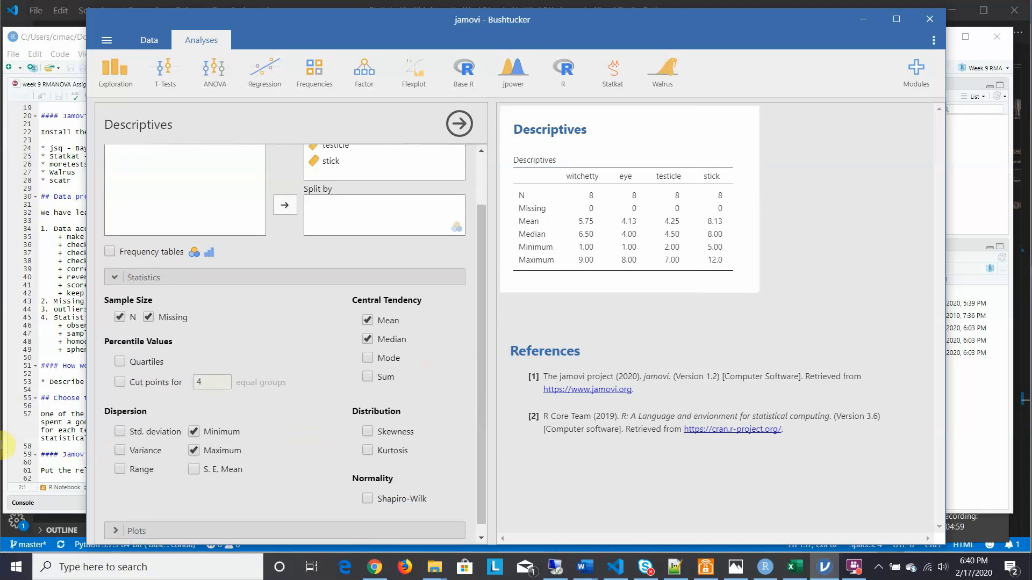
pyautogui.click(120, 432)
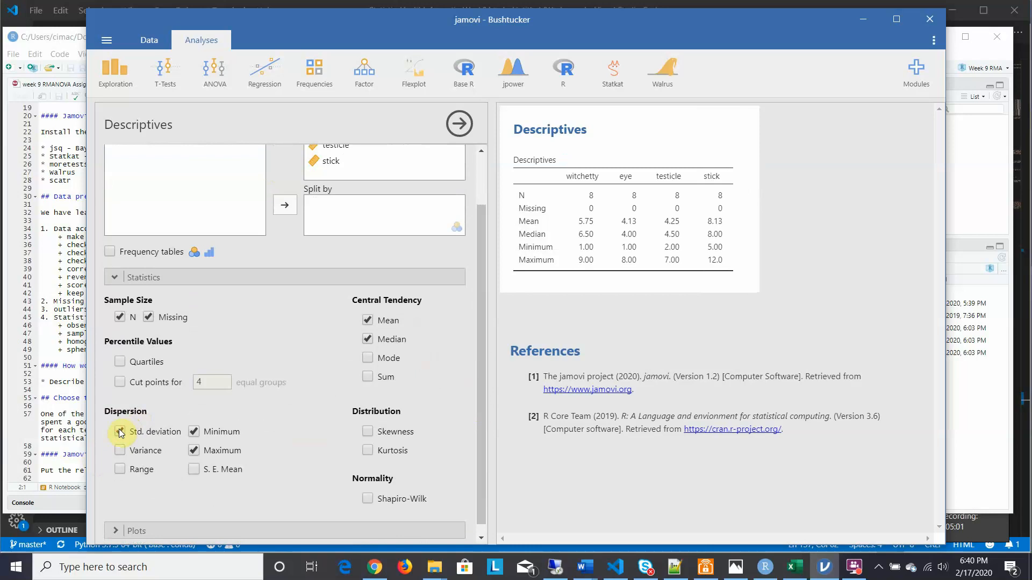
pyautogui.click(367, 432)
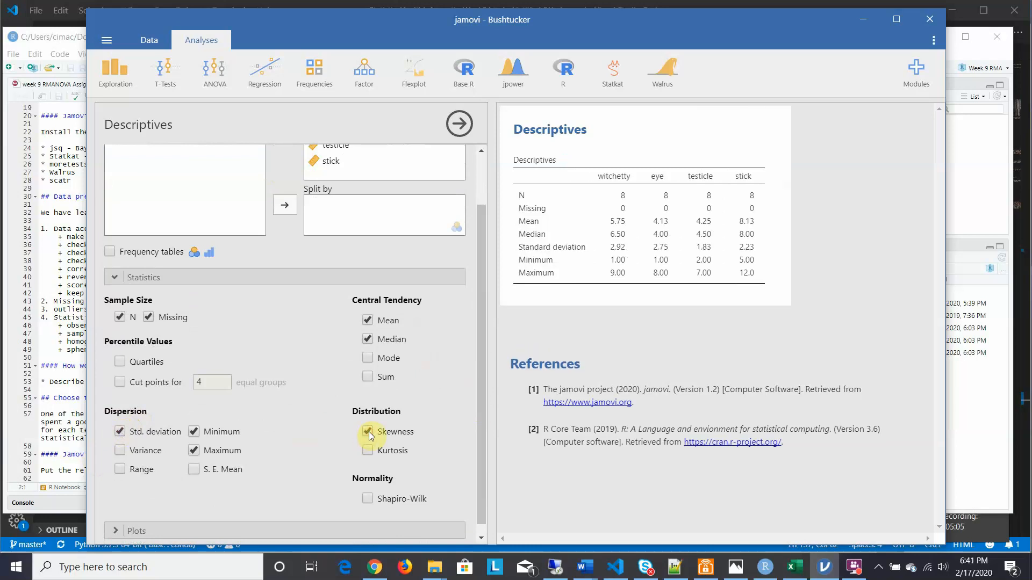
pyautogui.click(367, 500)
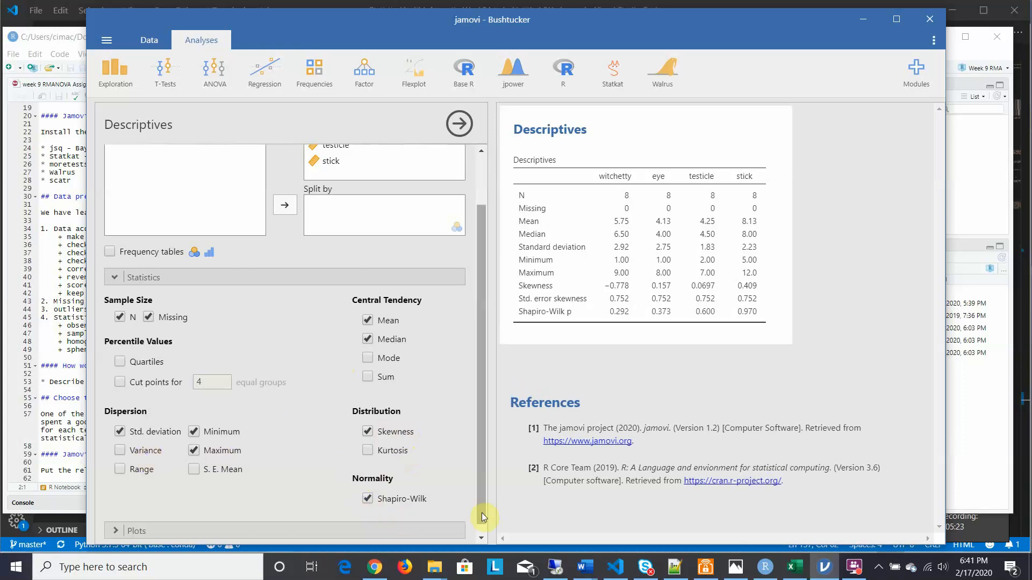
# Add histograms and box plots to the Descriptives output and review the results
pyautogui.moveTo(481, 513); pyautogui.dragTo(480, 534)
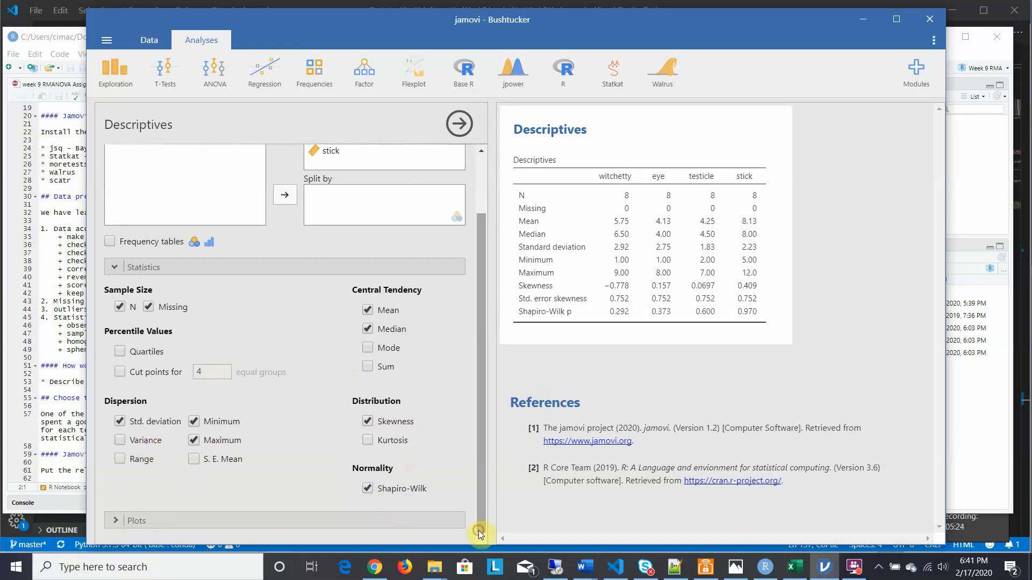
pyautogui.click(114, 521)
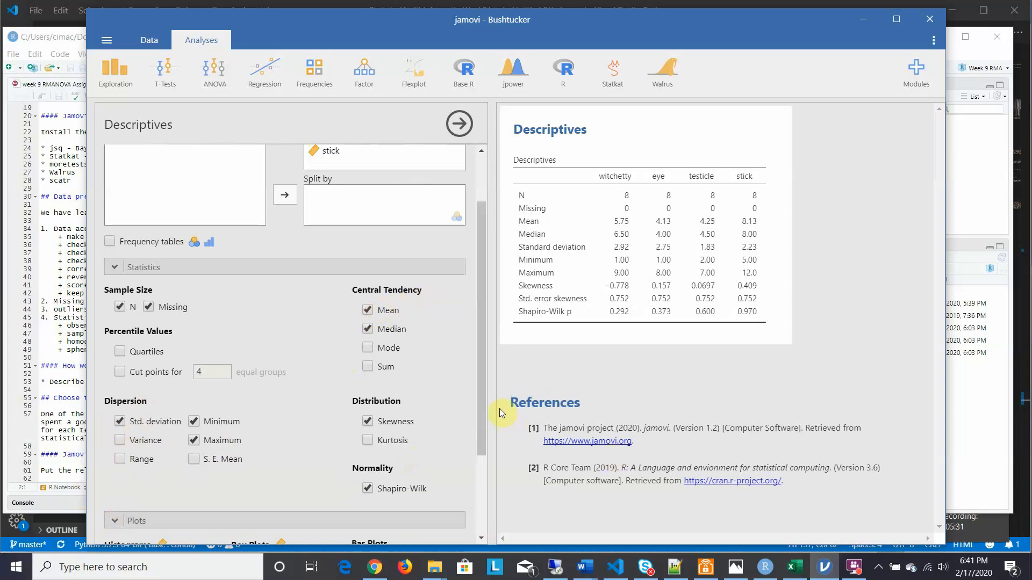
pyautogui.moveTo(482, 394); pyautogui.dragTo(481, 477)
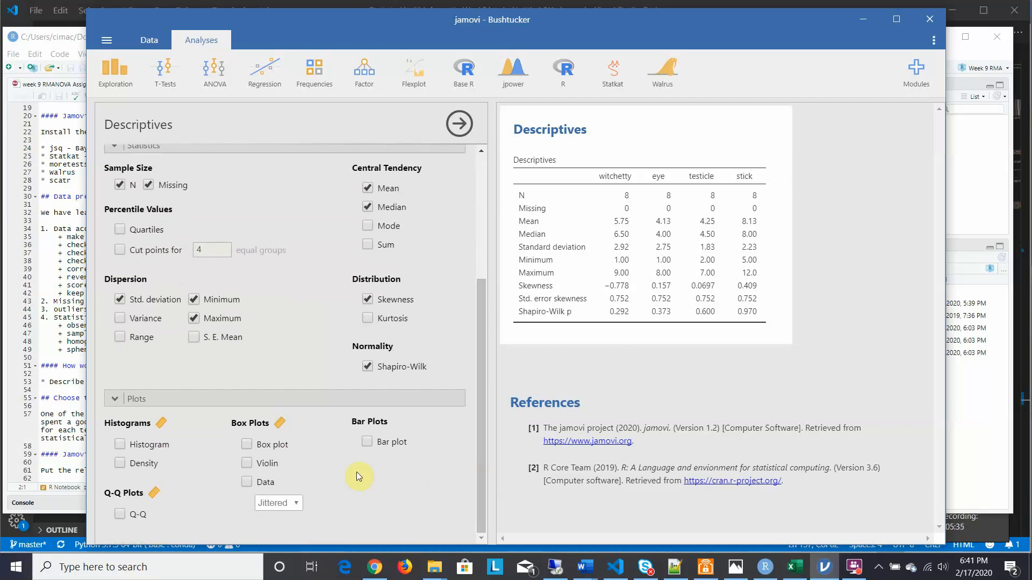
pyautogui.click(120, 445)
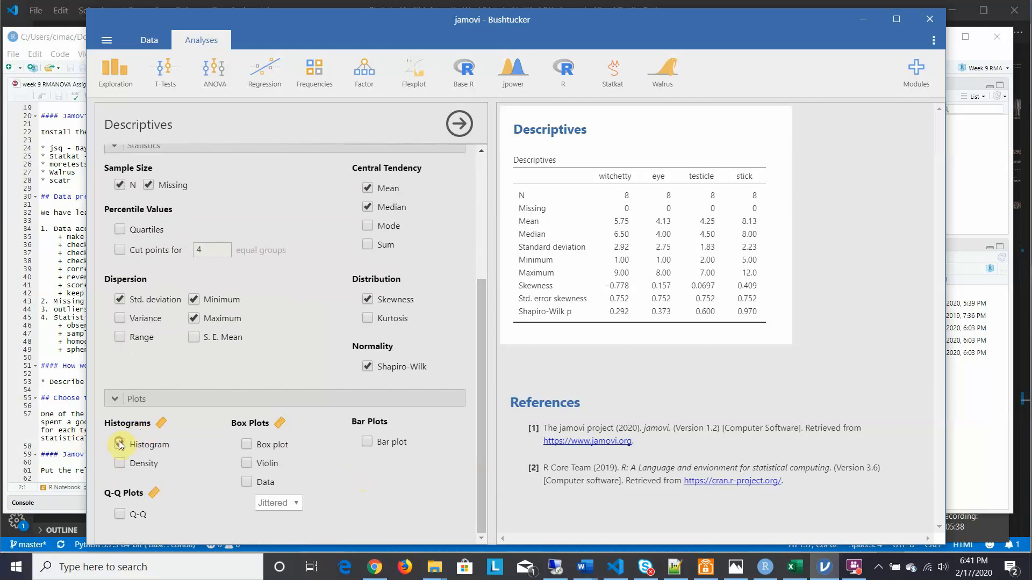
pyautogui.click(247, 445)
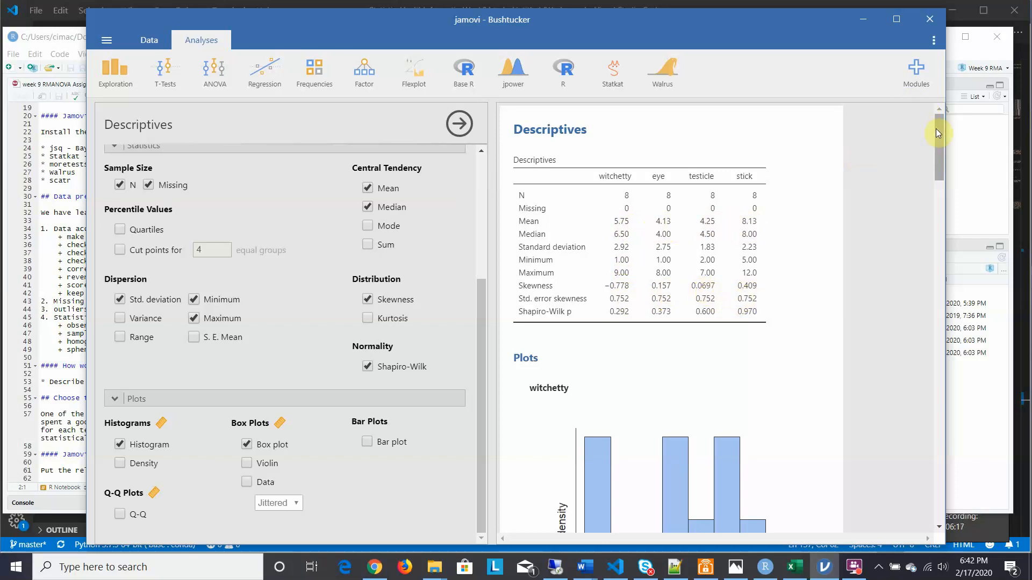
pyautogui.moveTo(937, 129)
pyautogui.mouseDown()
pyautogui.moveTo(969, 427)
pyautogui.moveTo(930, 325)
pyautogui.moveTo(953, 401)
pyautogui.moveTo(923, 117)
pyautogui.mouseUp()
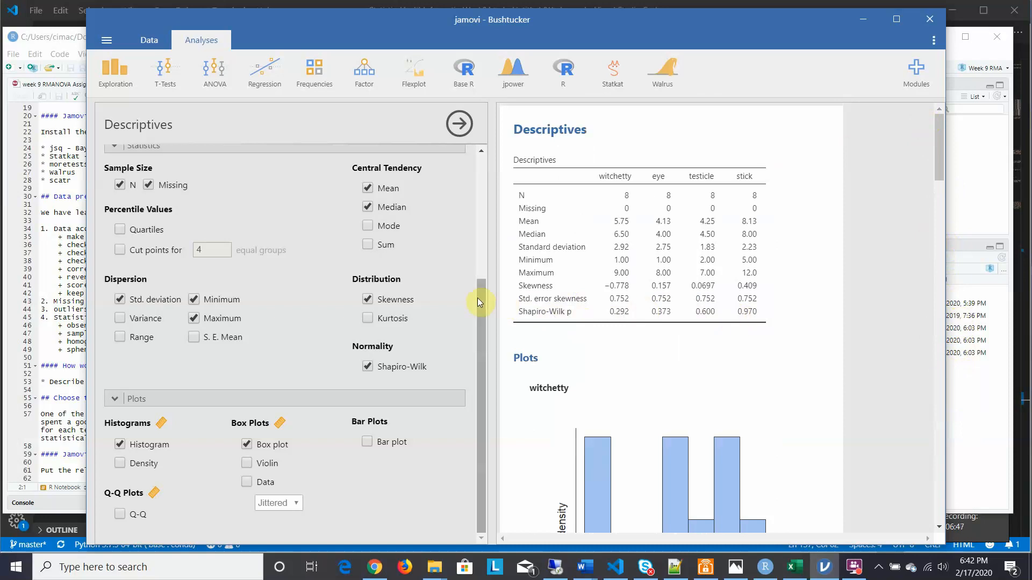
pyautogui.moveTo(477, 298); pyautogui.dragTo(473, 180)
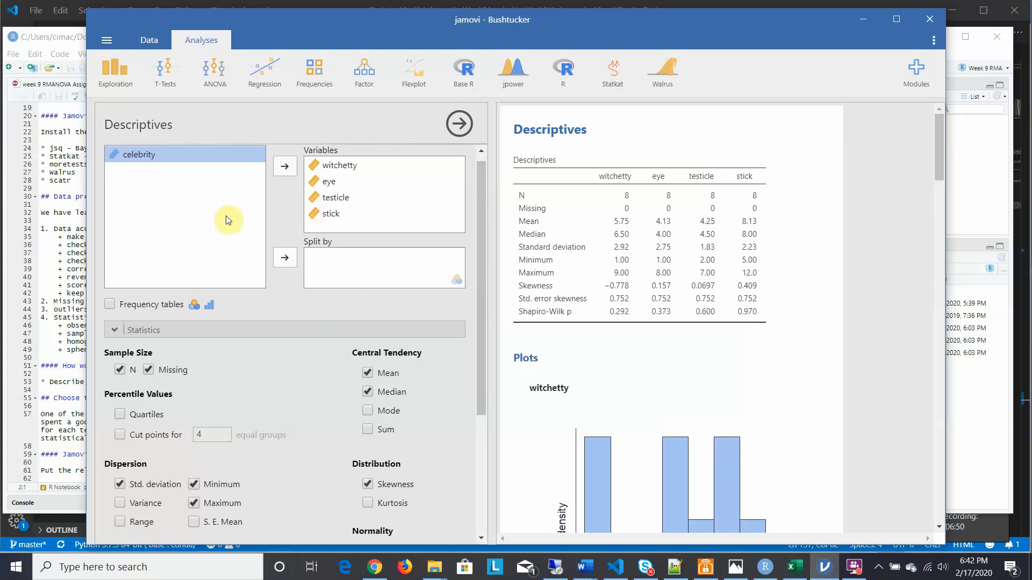
# In the RStudio notebook, replace "group in IV" in the sampling distribution assumption with "time point or study condition"
pyautogui.click(10, 296)
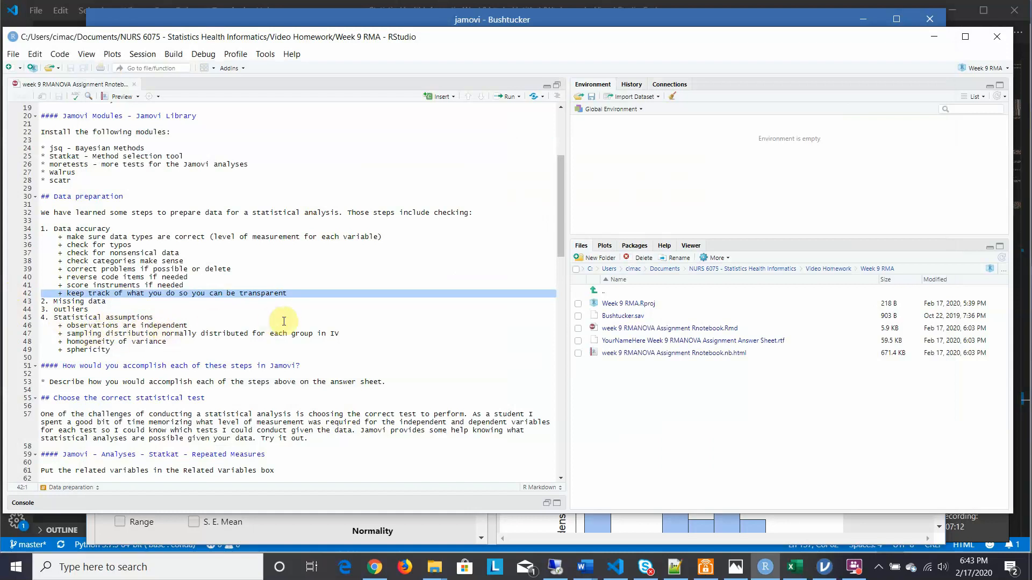
pyautogui.click(339, 335)
pyautogui.press('BackSpace')
pyautogui.press('BackSpace')
pyautogui.press('BackSpace')
pyautogui.press('BackSpace')
pyautogui.press('BackSpace')
pyautogui.press('BackSpace')
pyautogui.press('BackSpace')
pyautogui.press('BackSpace')
pyautogui.press('BackSpace')
pyautogui.press('BackSpace')
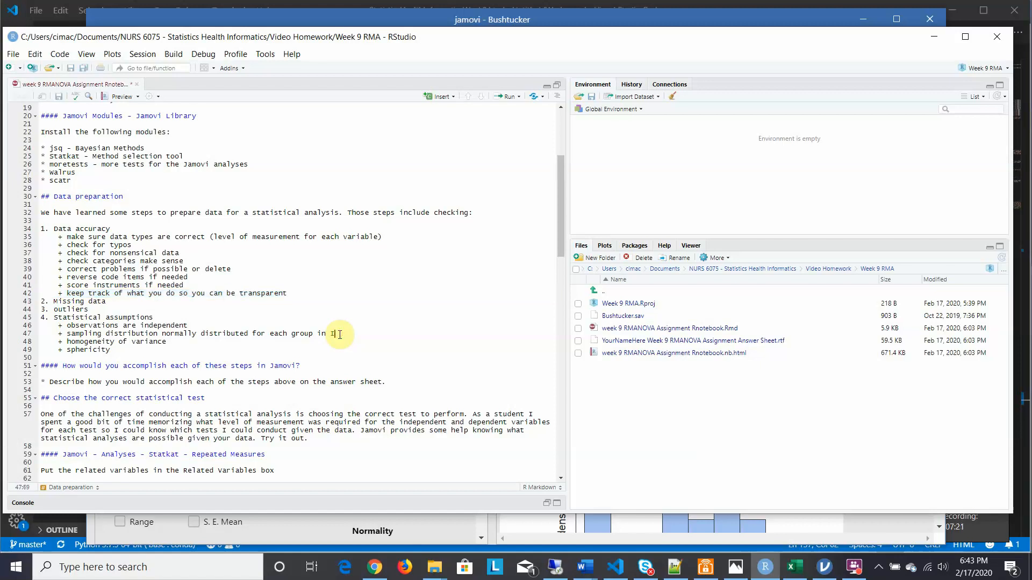
pyautogui.press('BackSpace')
pyautogui.write('time point or study condition')
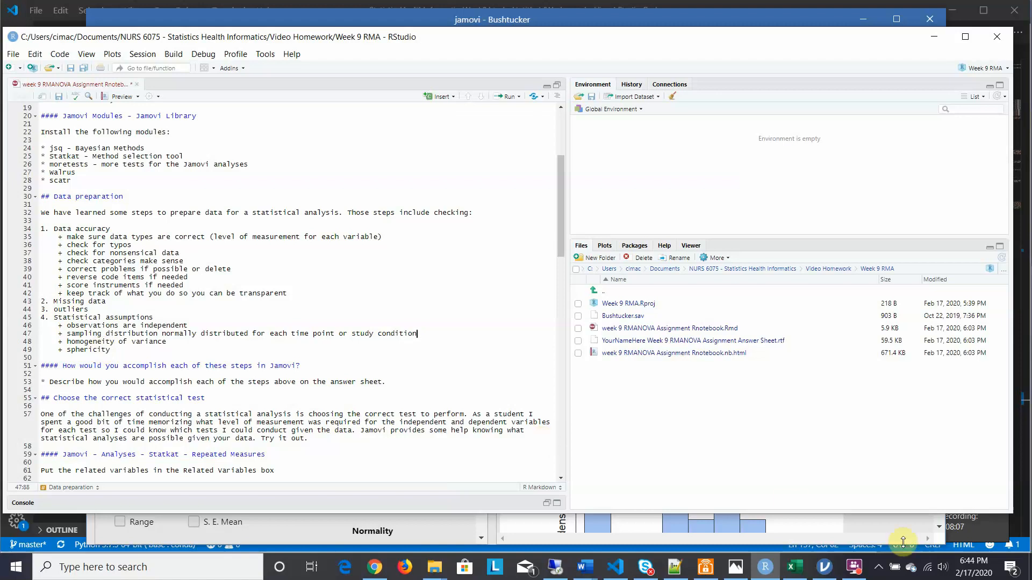
# Review the Descriptives results in jamovi, and return to the RStudio notebook to read the section on choosing the correct statistical test
pyautogui.click(882, 523)
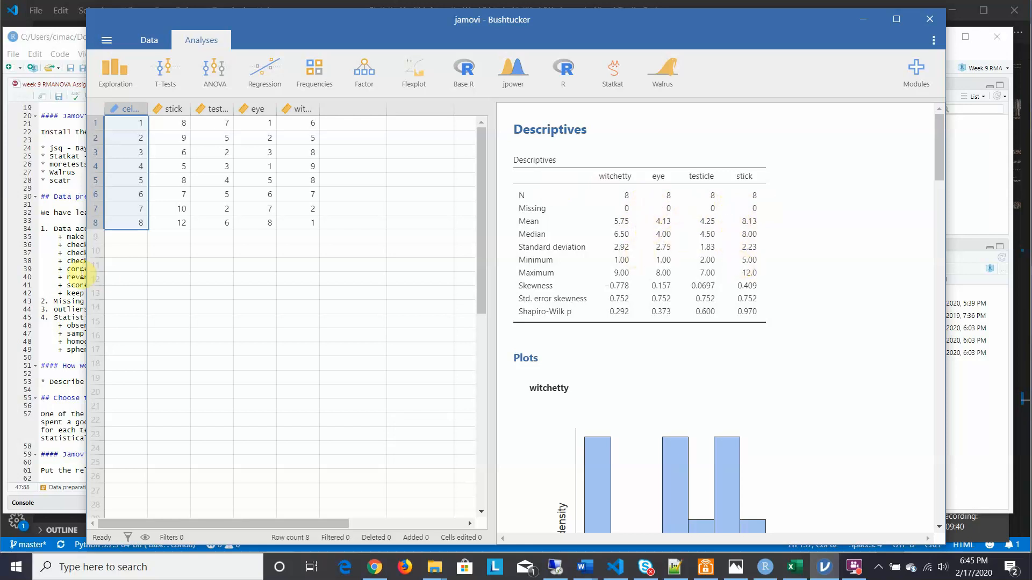
pyautogui.click(8, 248)
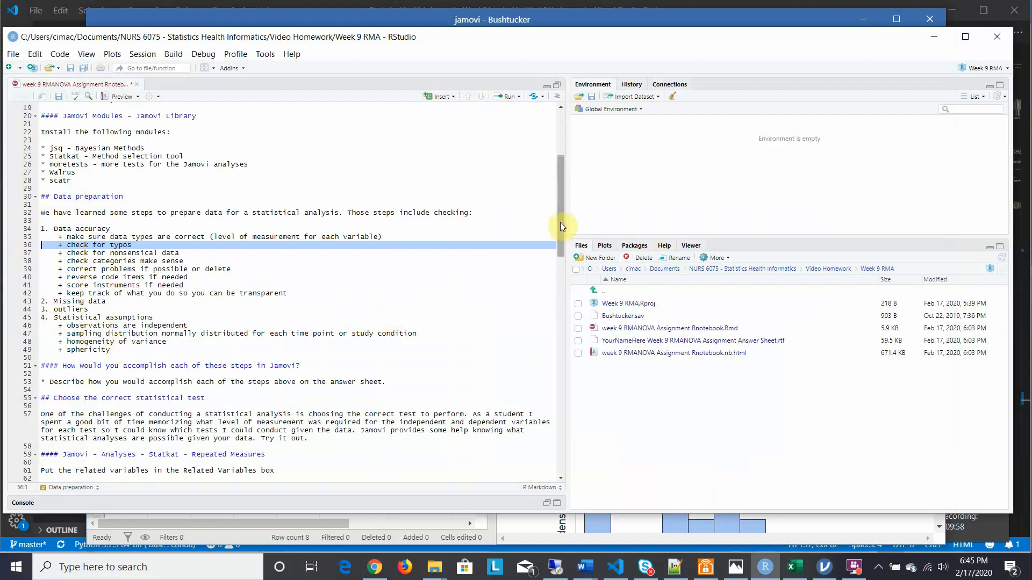
pyautogui.moveTo(560, 222); pyautogui.dragTo(571, 293)
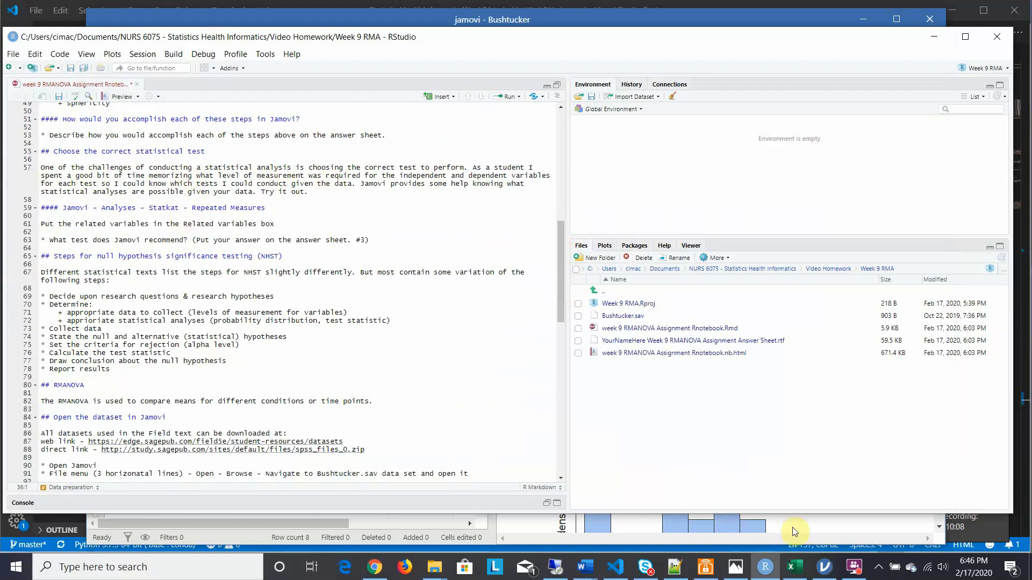
# In jamovi, run the Statkat Repeated Measurements advisor with stick, testicle, eye and witchetty as related variables
pyautogui.moveTo(820, 566)
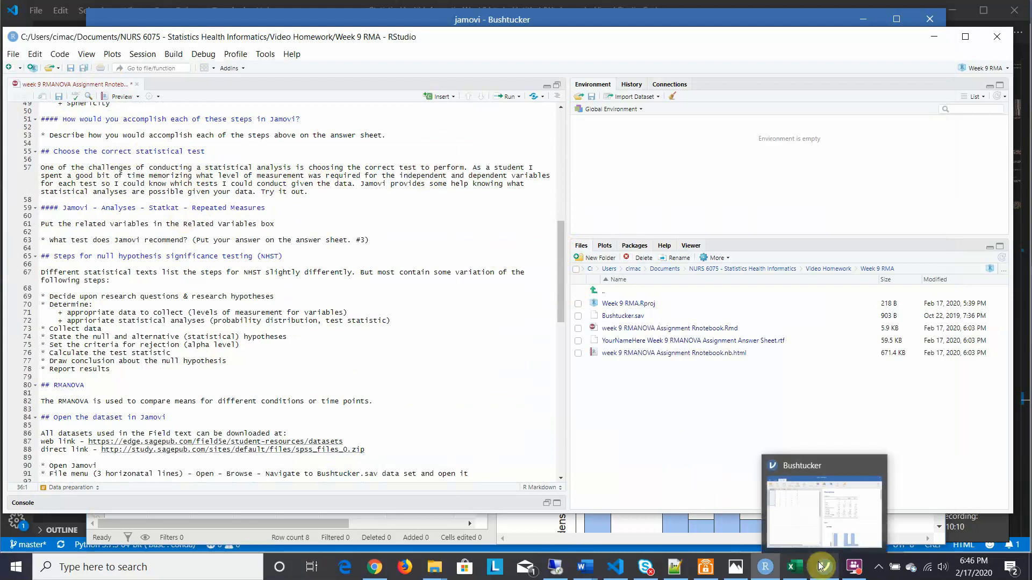
pyautogui.click(824, 569)
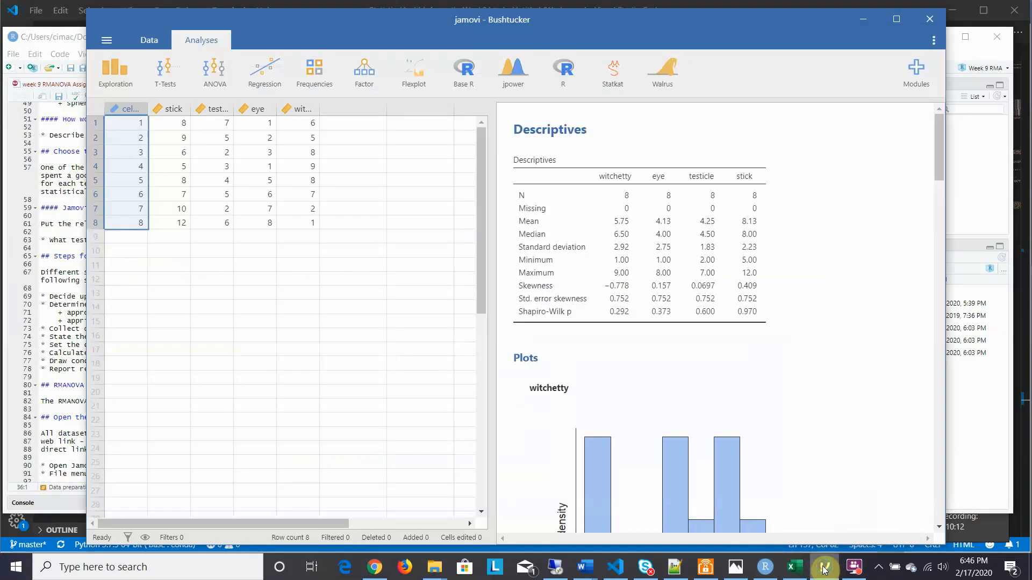
pyautogui.click(613, 73)
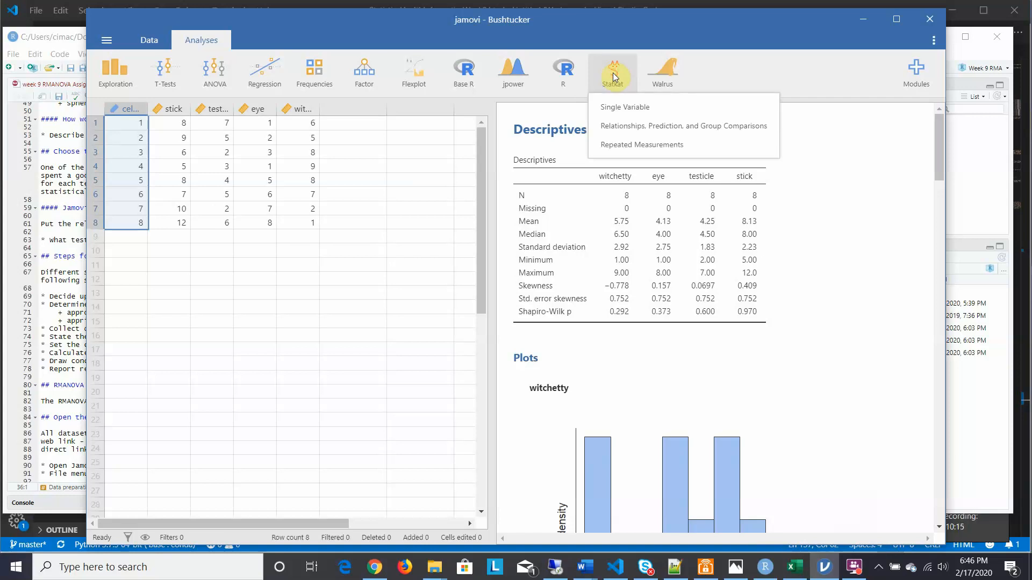
pyautogui.click(627, 143)
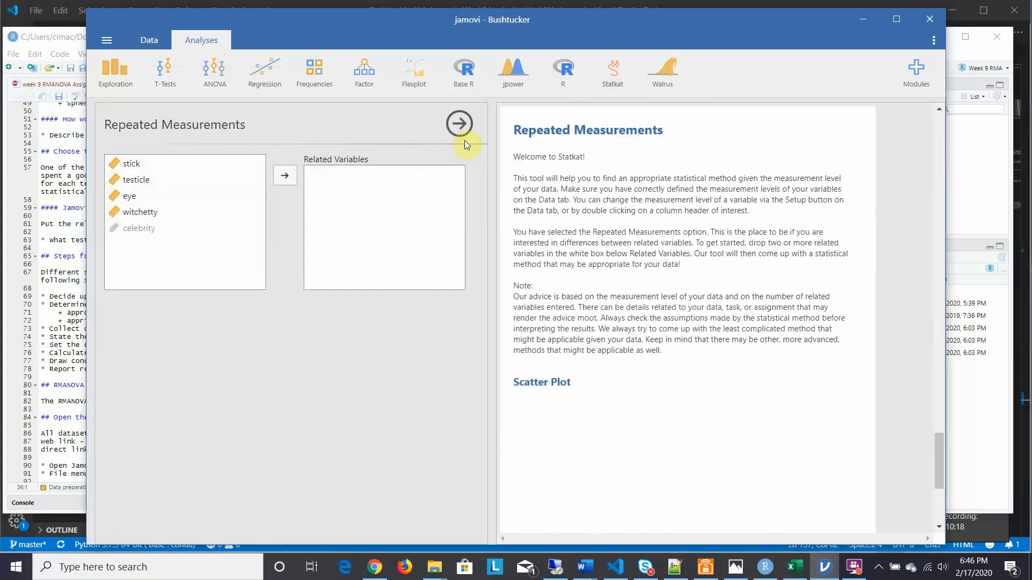
pyautogui.click(134, 165)
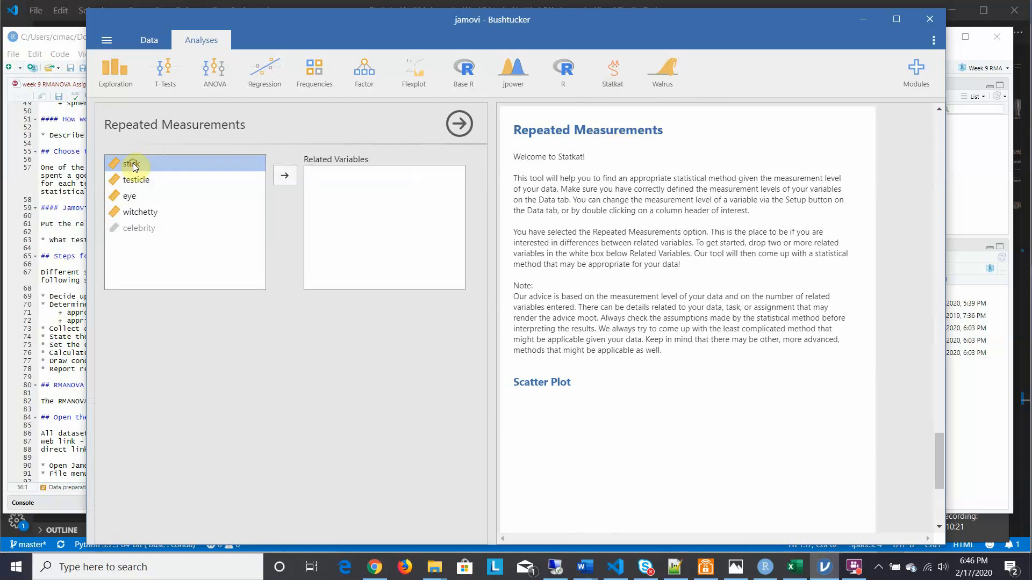
pyautogui.keyDown('shift'); pyautogui.click(137, 211); pyautogui.keyUp('shift')
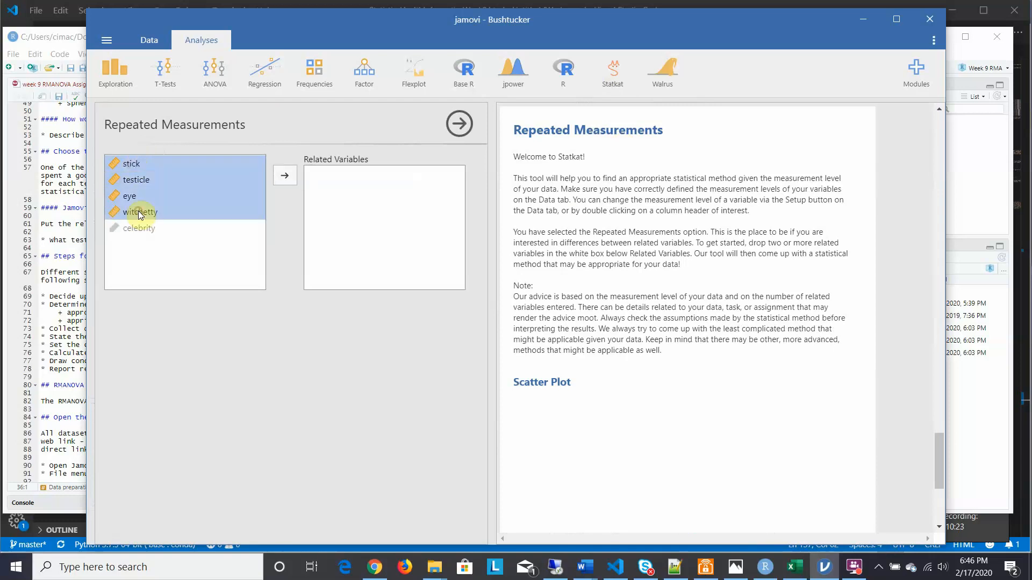
pyautogui.click(285, 175)
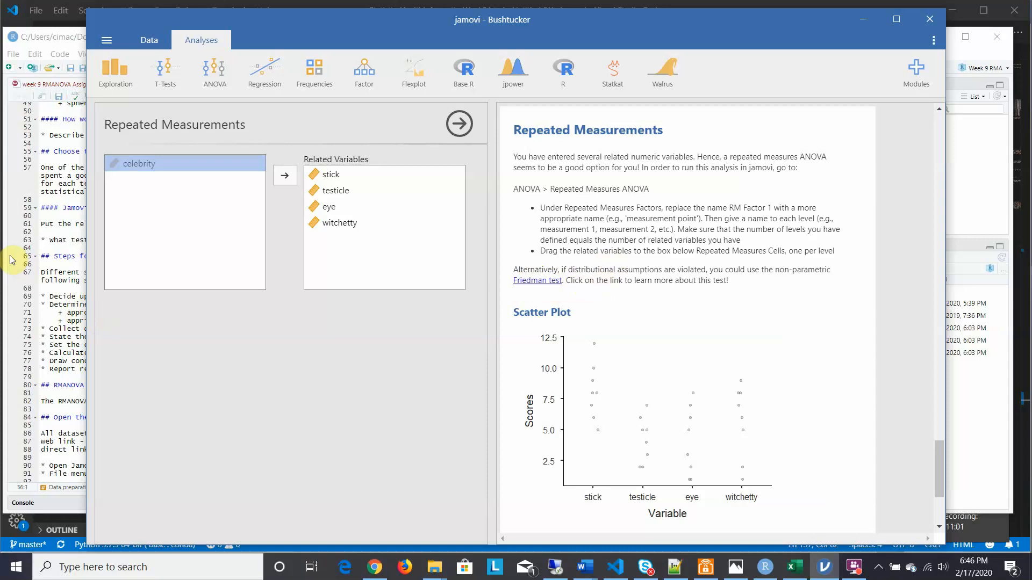
# Create a Repeated Measures ANOVA and extend RM Factor 1 to four levels by adding Level 3 and Level 4
pyautogui.click(214, 71)
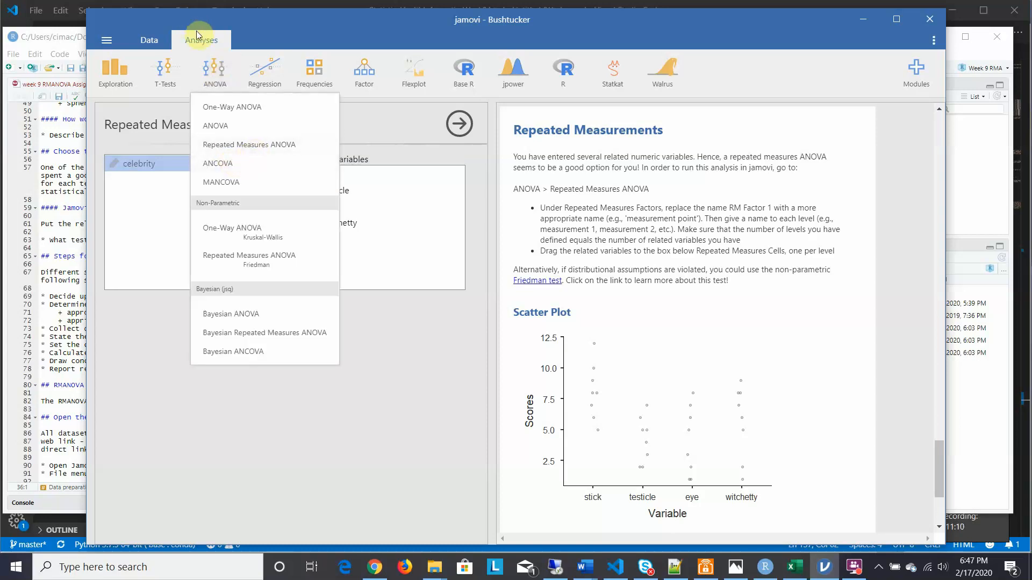
pyautogui.click(243, 149)
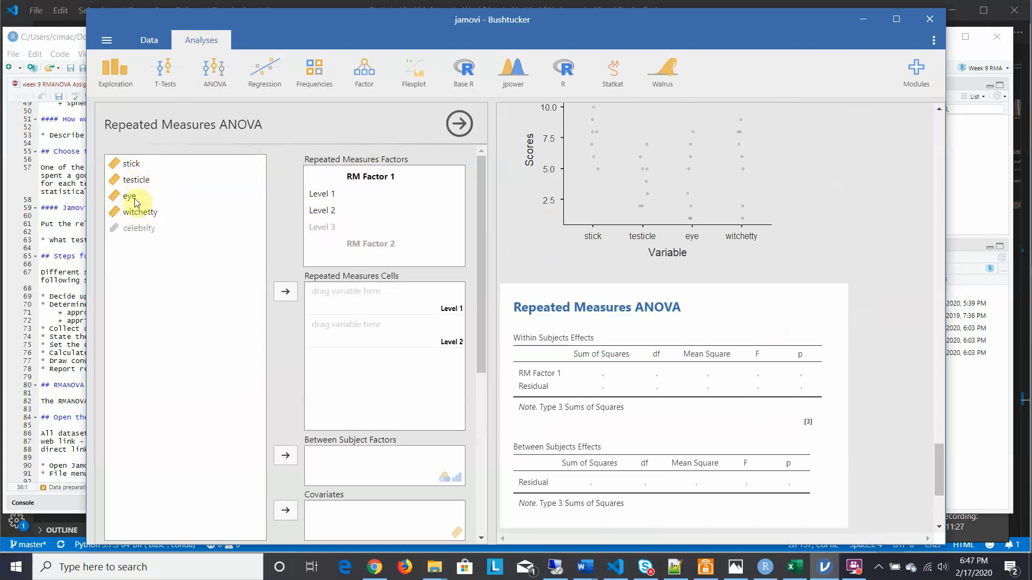
pyautogui.click(339, 227)
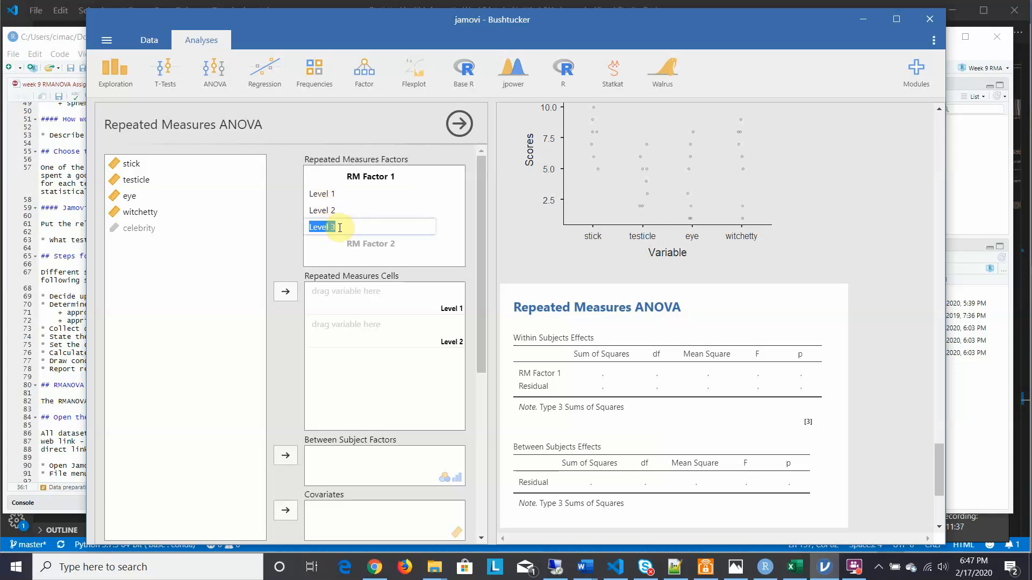
pyautogui.press('Return')
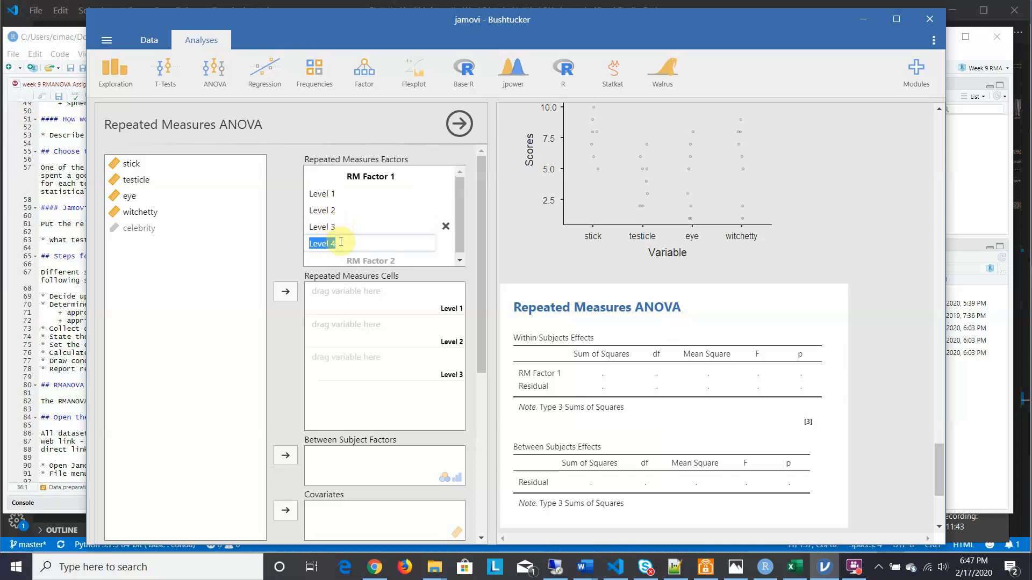
pyautogui.press('Return')
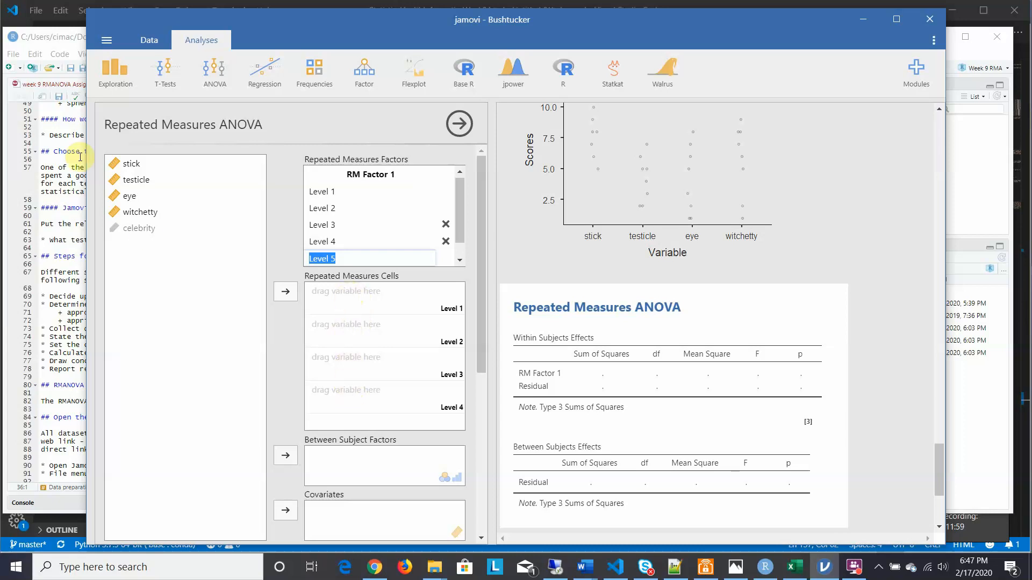
# Assign stick, testicle, eye and witchetty to the repeated measures cells for Levels 1 to 4
pyautogui.click(129, 167)
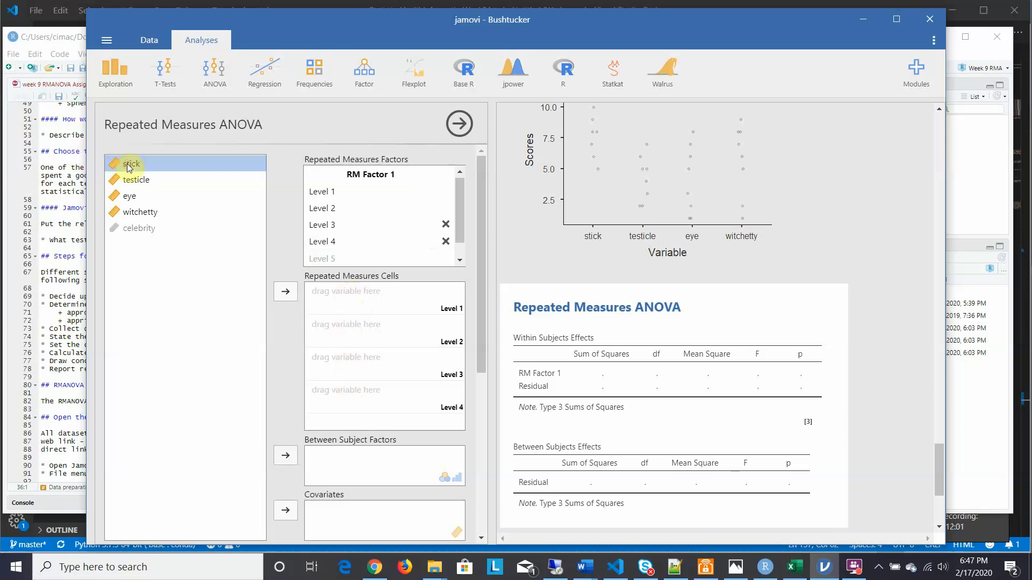
pyautogui.keyDown('shift'); pyautogui.click(140, 212); pyautogui.keyUp('shift')
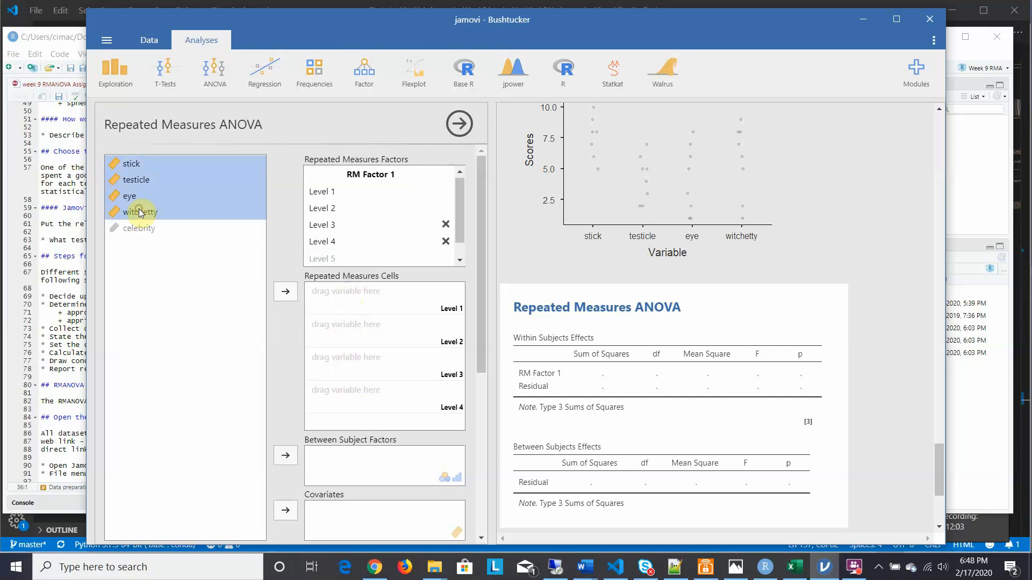
pyautogui.moveTo(141, 212); pyautogui.dragTo(352, 314)
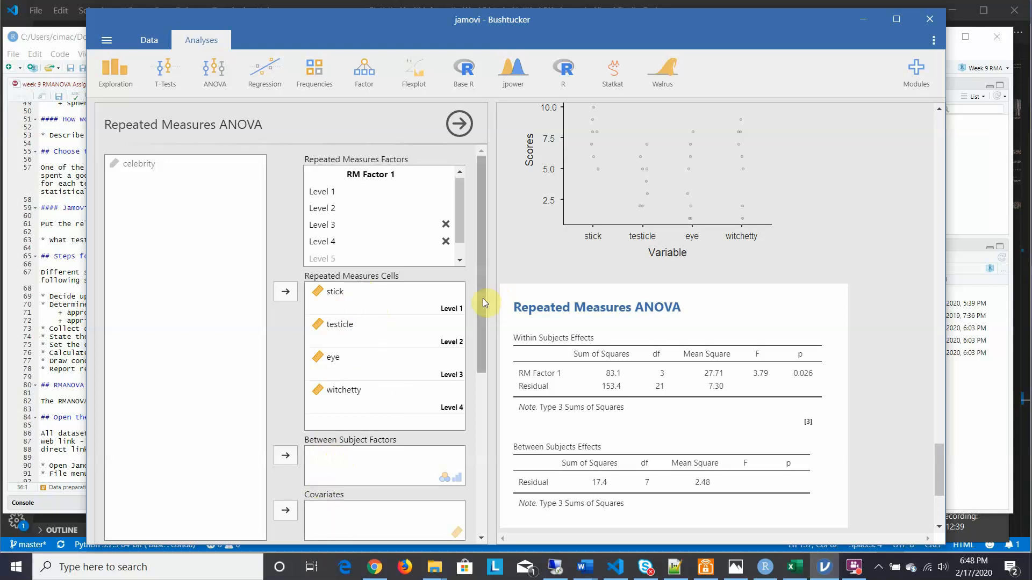
# Add partial η² as the effect size for the repeated measures ANOVA
pyautogui.moveTo(482, 299)
pyautogui.mouseDown()
pyautogui.moveTo(484, 329)
pyautogui.moveTo(474, 282)
pyautogui.mouseUp()
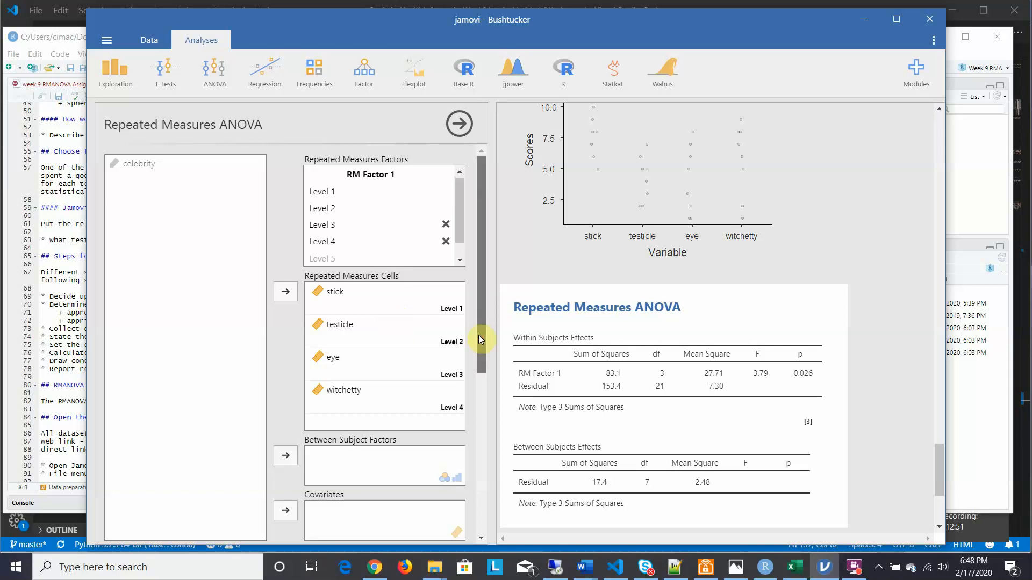
pyautogui.moveTo(480, 338); pyautogui.dragTo(483, 414)
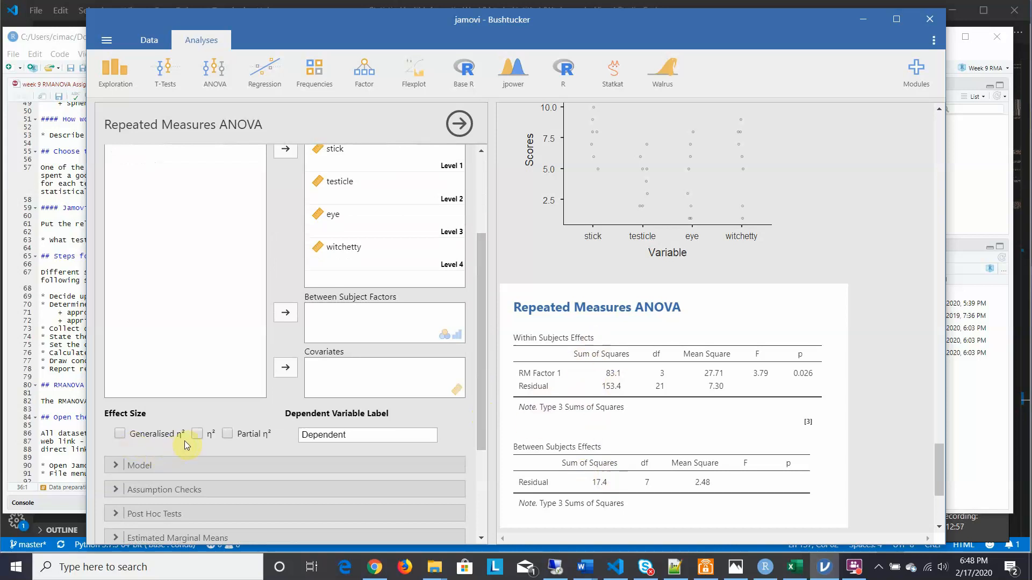
pyautogui.click(225, 434)
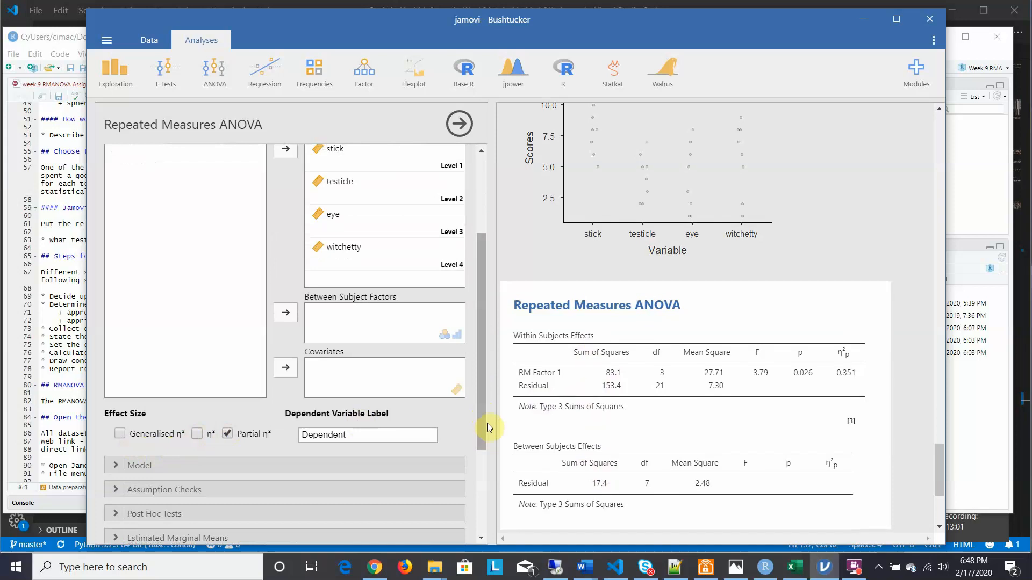
# Examine the repeated measures and between subjects model terms of the ANOVA
pyautogui.moveTo(482, 407); pyautogui.dragTo(480, 501)
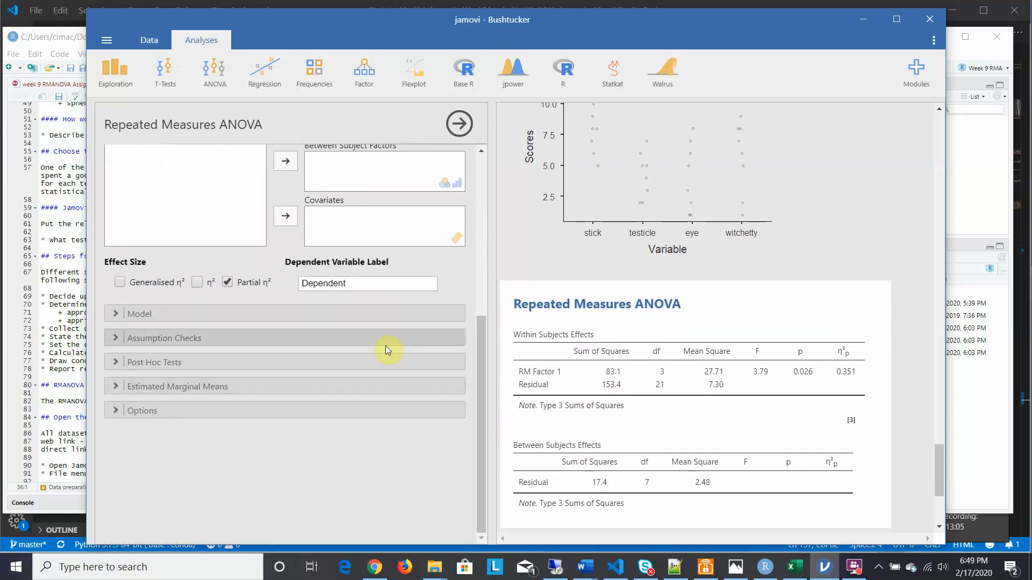
pyautogui.click(116, 315)
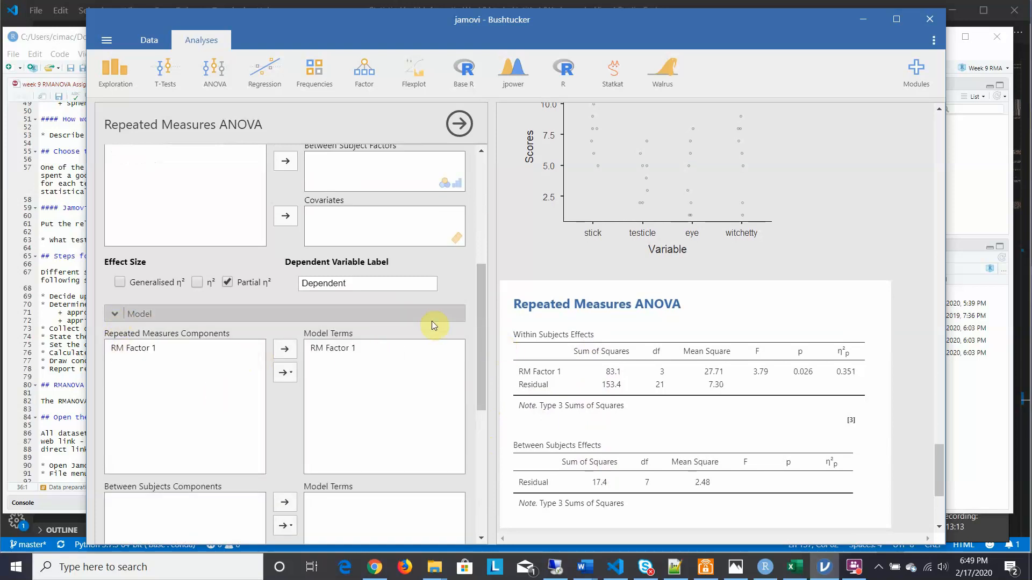
pyautogui.moveTo(479, 333); pyautogui.dragTo(482, 375)
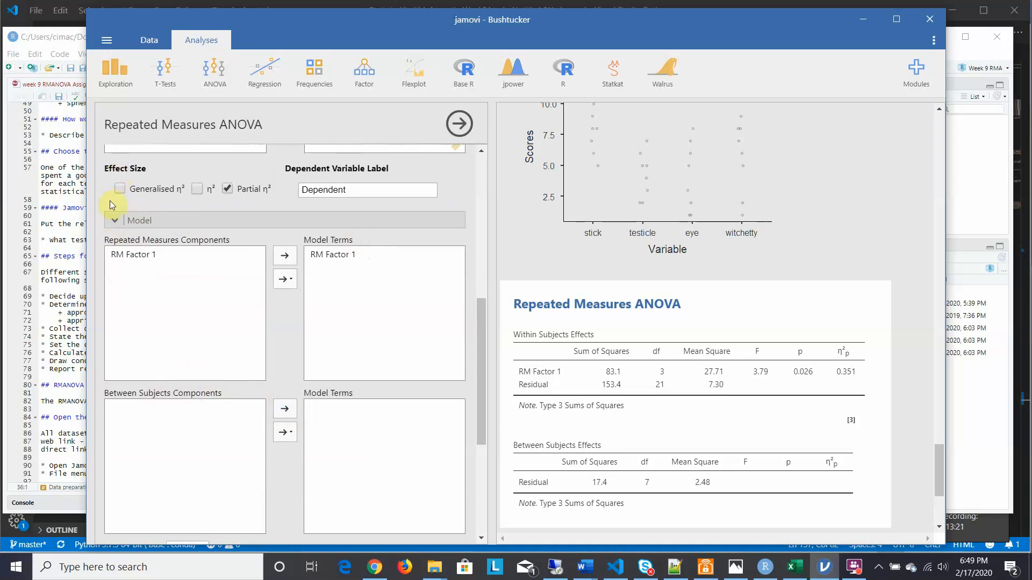
pyautogui.click(113, 220)
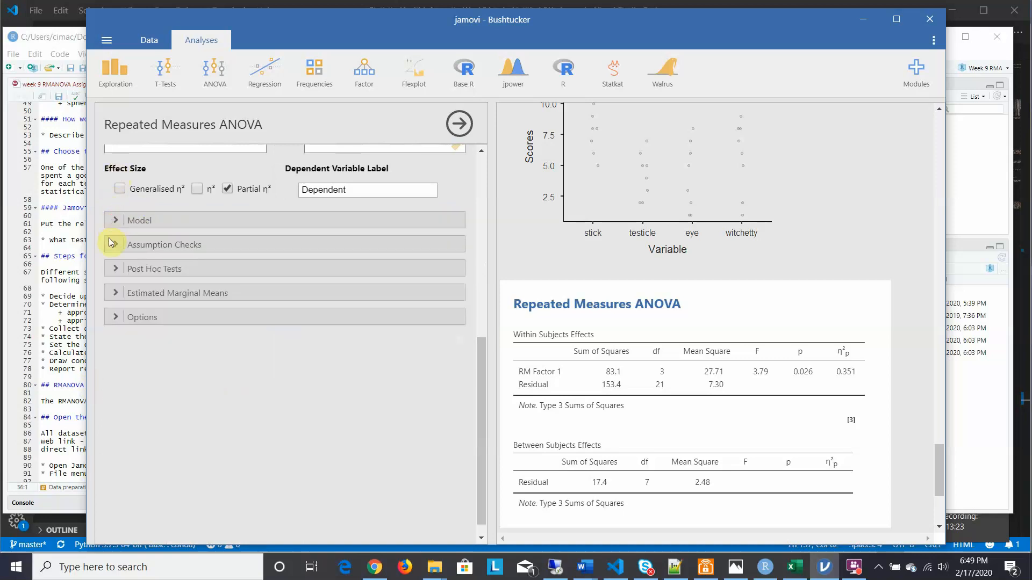
# Enable sphericity tests and add the Greenhouse-Geisser and Huynh-Feldt sphericity corrections alongside None
pyautogui.click(109, 244)
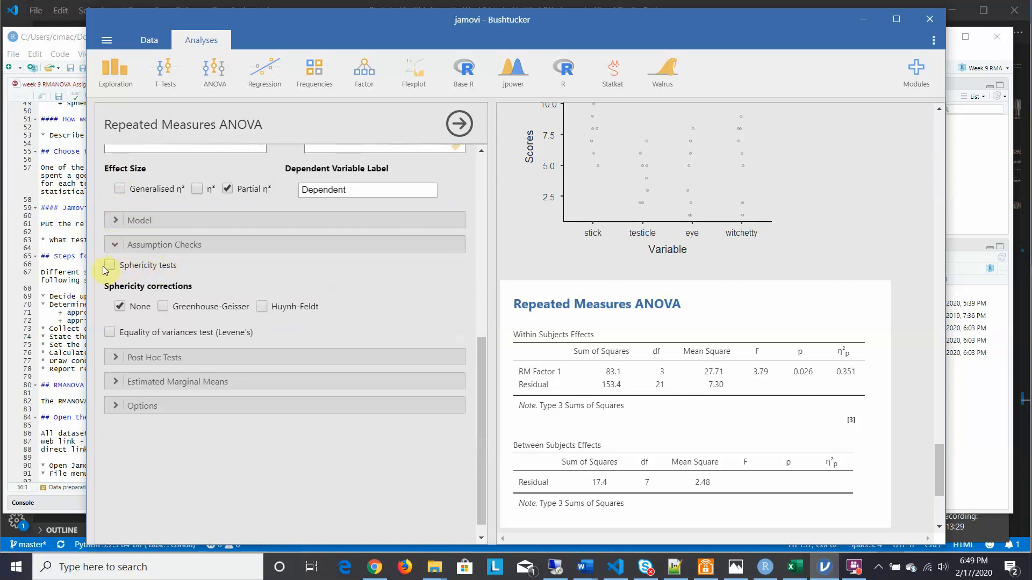
pyautogui.click(110, 267)
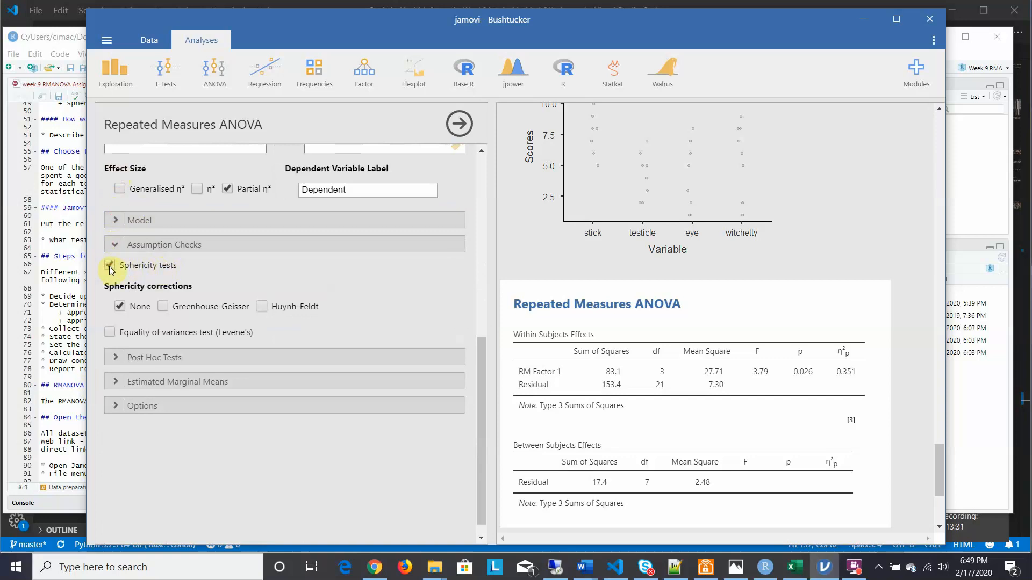
pyautogui.click(163, 307)
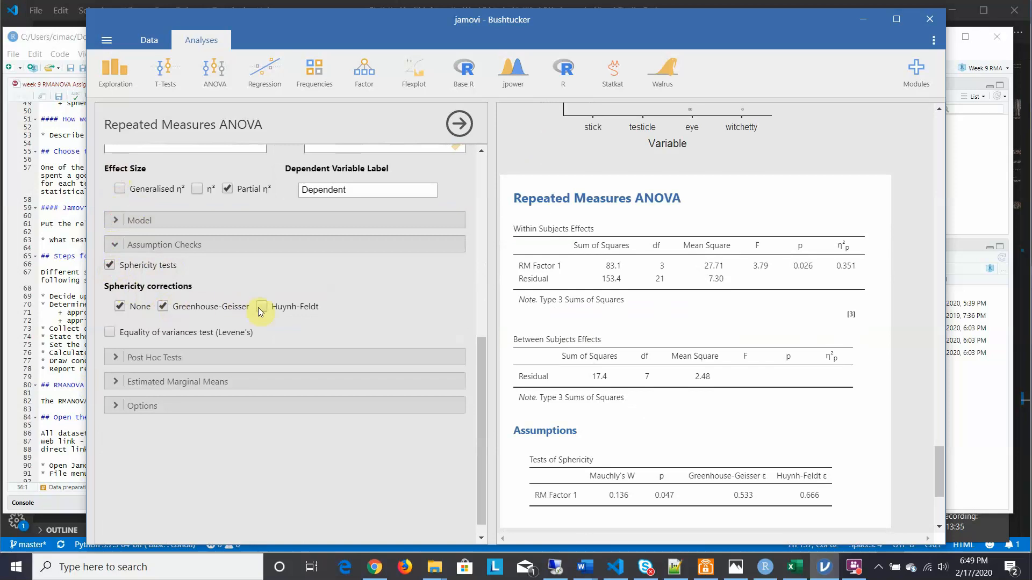
pyautogui.click(261, 307)
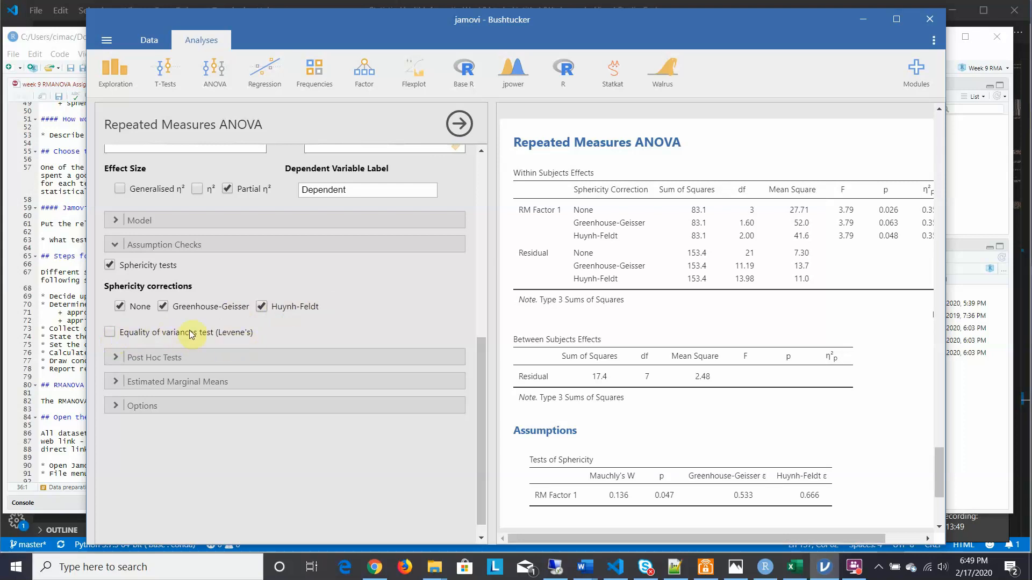
# Try Levene's equality of variances test, review its table and turn the test off again
pyautogui.click(110, 333)
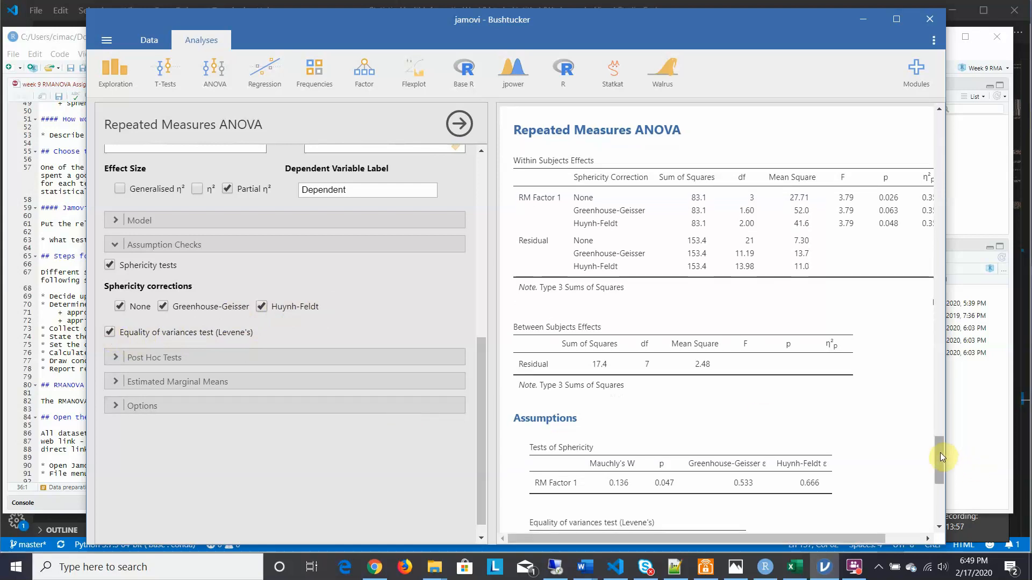
pyautogui.moveTo(940, 453); pyautogui.dragTo(934, 475)
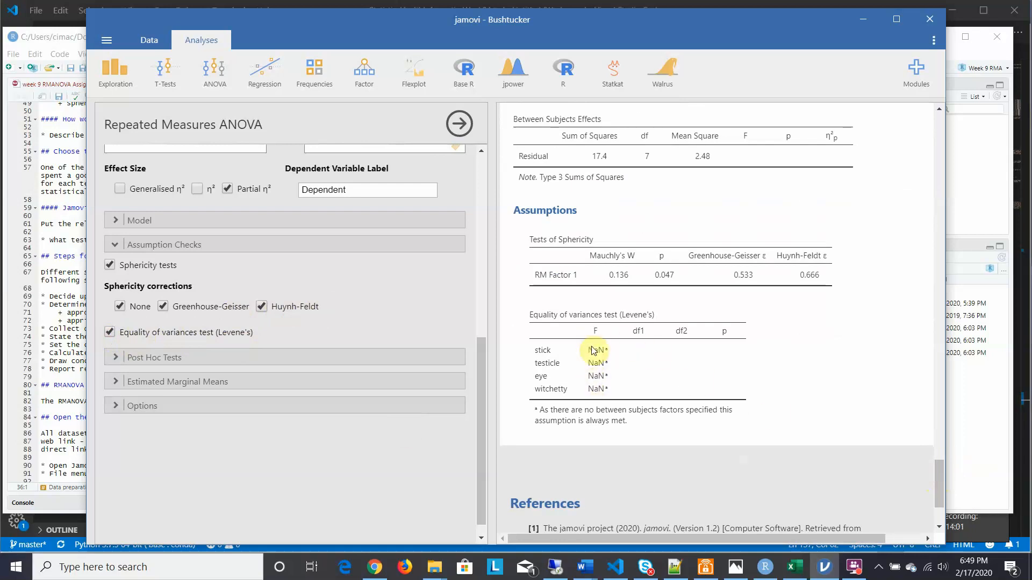
pyautogui.click(108, 333)
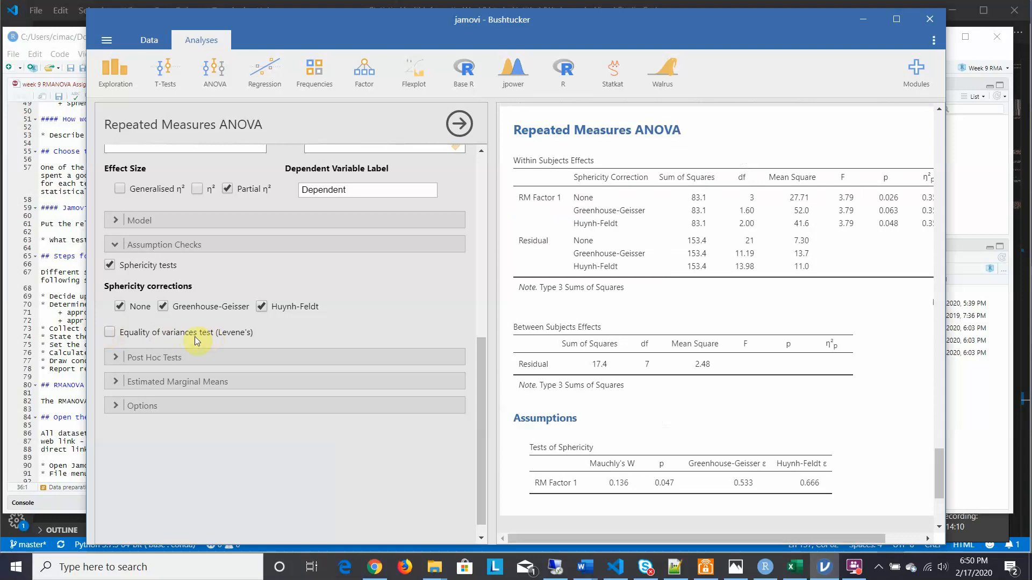
# Add RM Factor 1 to the post hoc tests of the repeated measures ANOVA
pyautogui.click(116, 358)
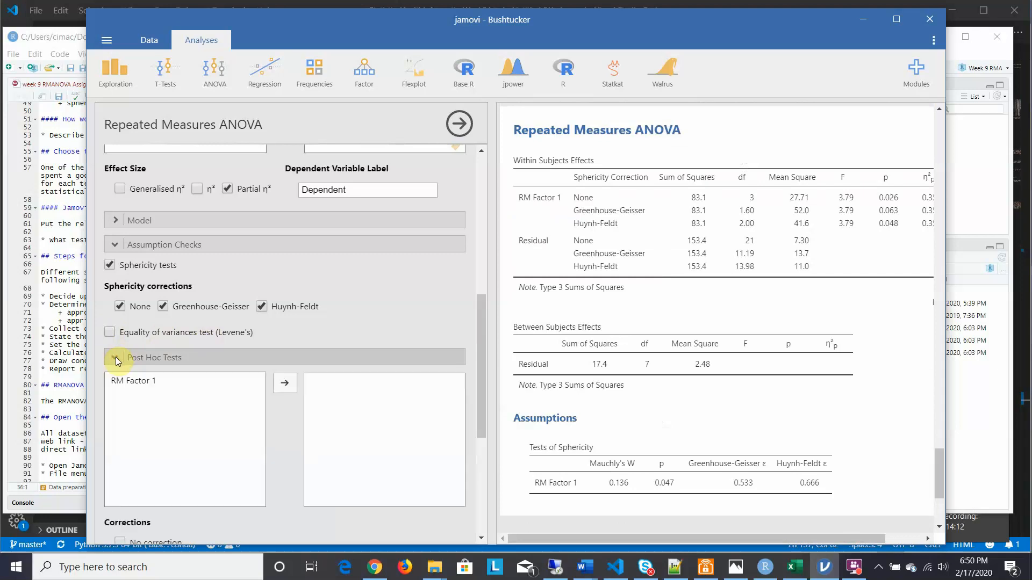
pyautogui.click(133, 380)
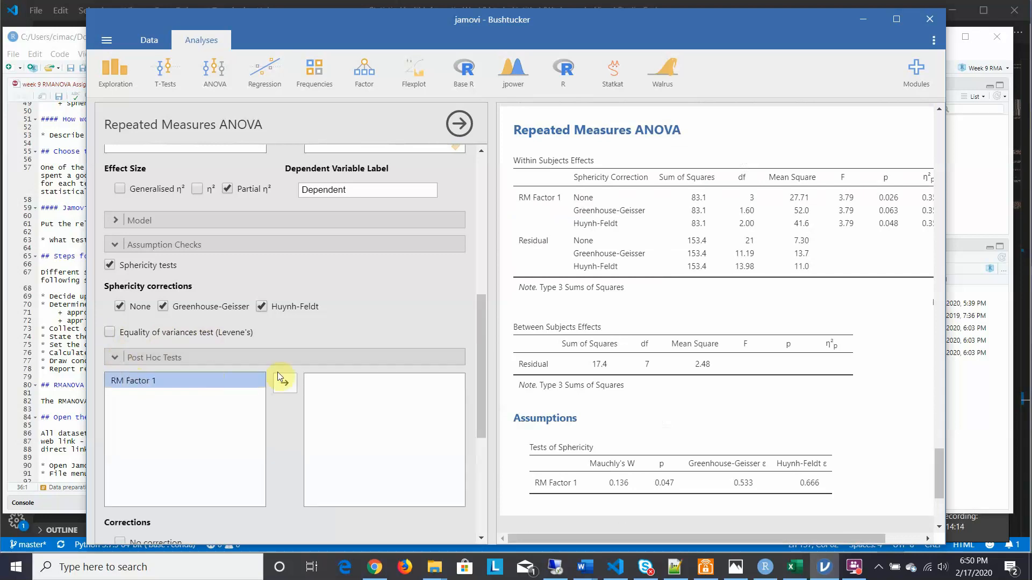
pyautogui.click(289, 382)
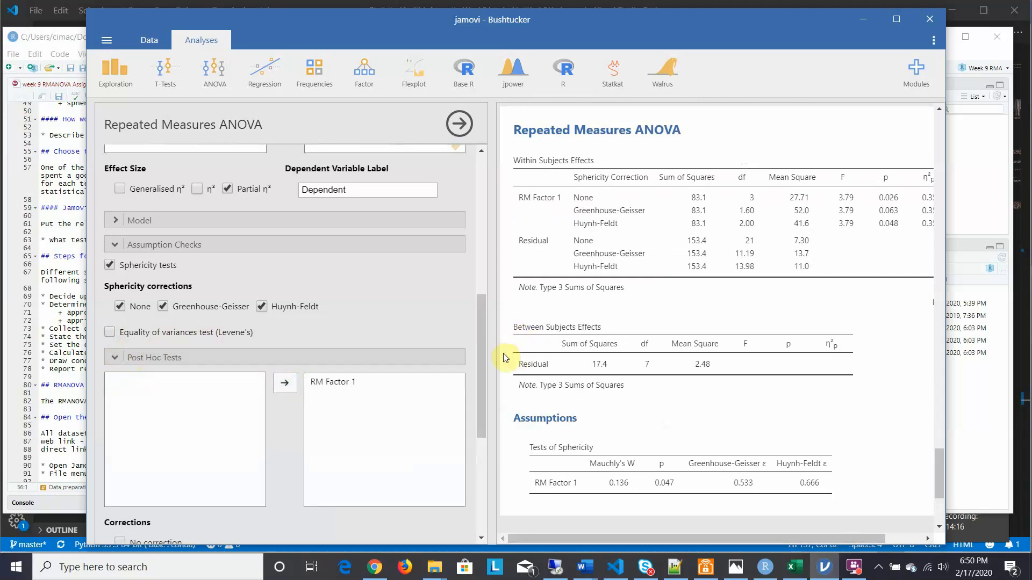
# Add RM Factor 1 as Term 1 of the estimated marginal means and enable marginal means tables alongside the plots
pyautogui.moveTo(479, 351); pyautogui.dragTo(483, 417)
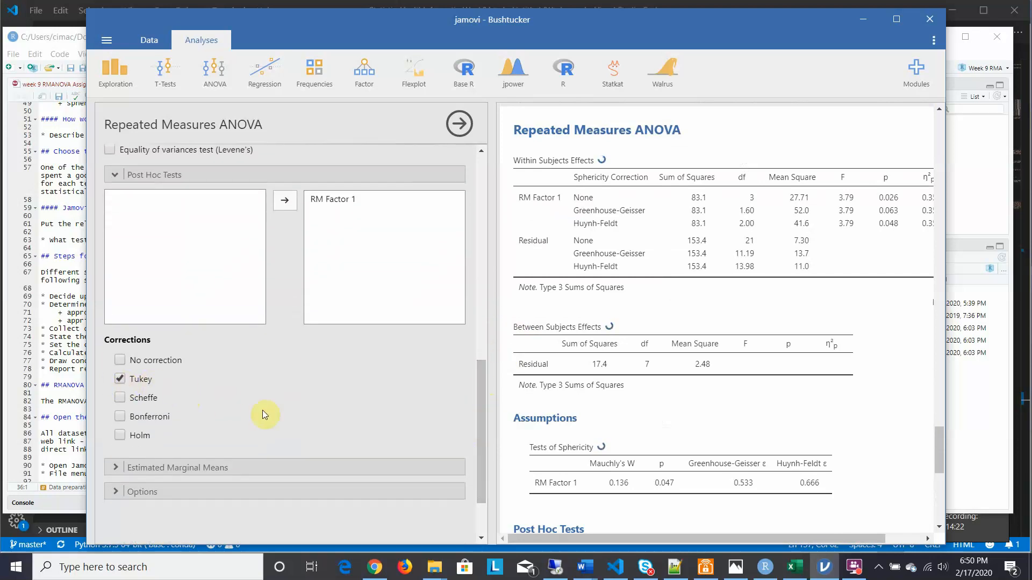
pyautogui.click(115, 468)
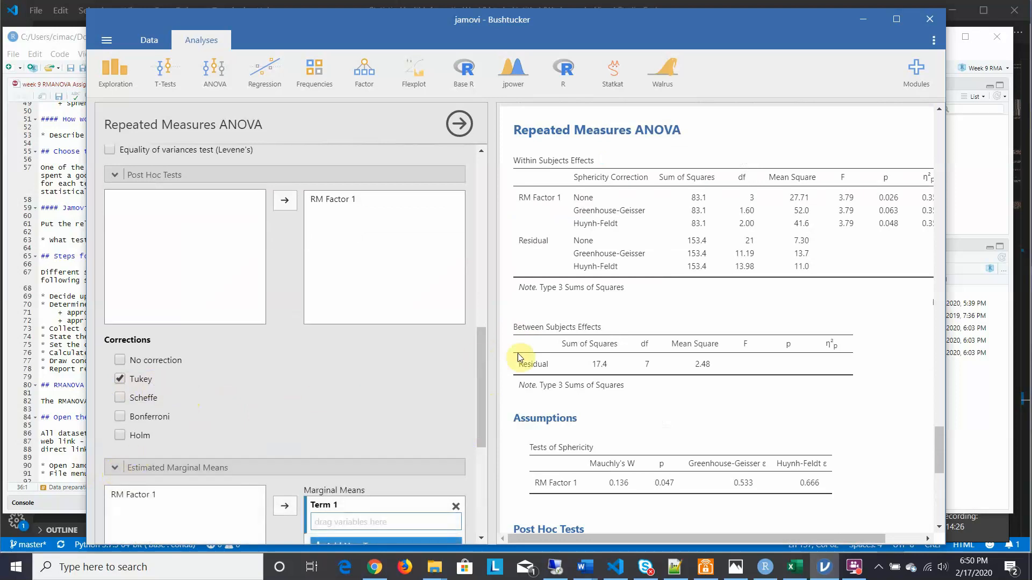
pyautogui.moveTo(482, 357); pyautogui.dragTo(477, 403)
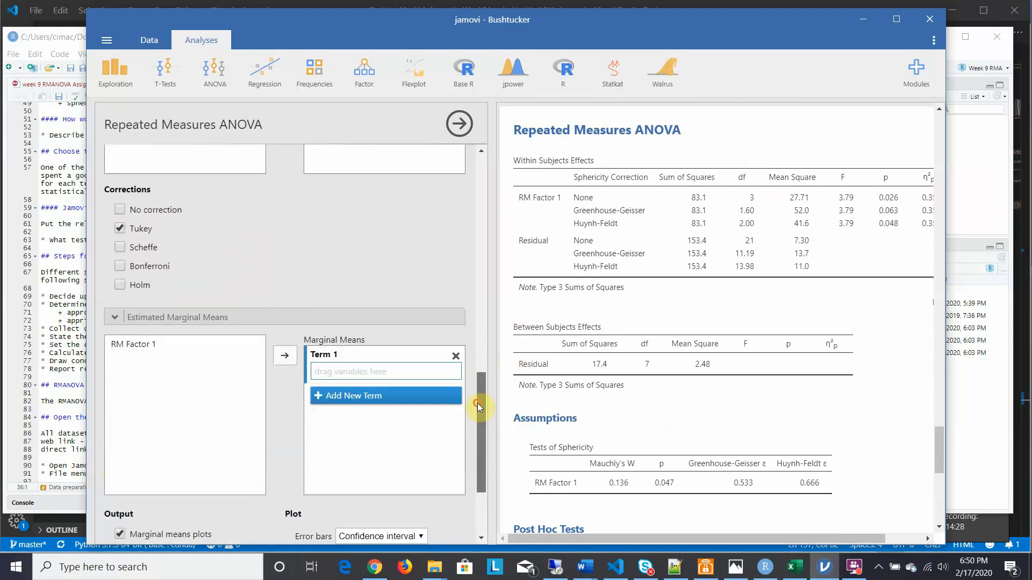
pyautogui.click(125, 340)
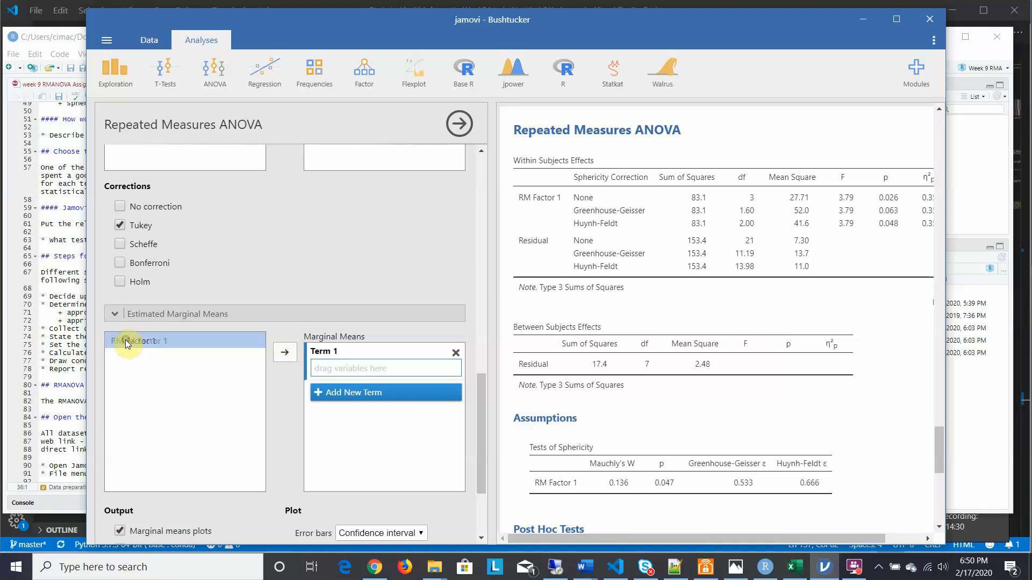
pyautogui.moveTo(125, 341); pyautogui.dragTo(331, 370)
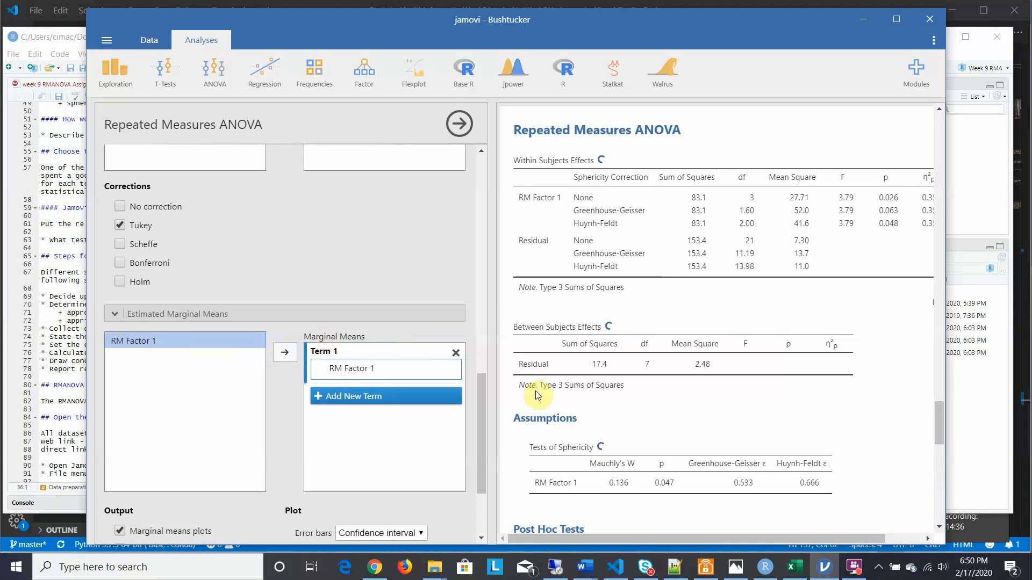
pyautogui.moveTo(481, 409); pyautogui.dragTo(482, 450)
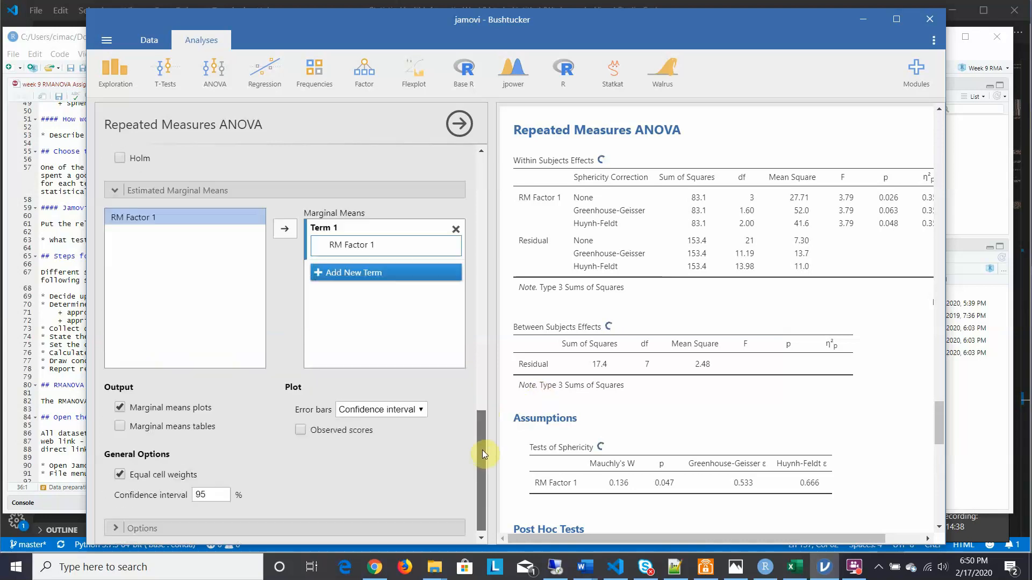
pyautogui.click(119, 421)
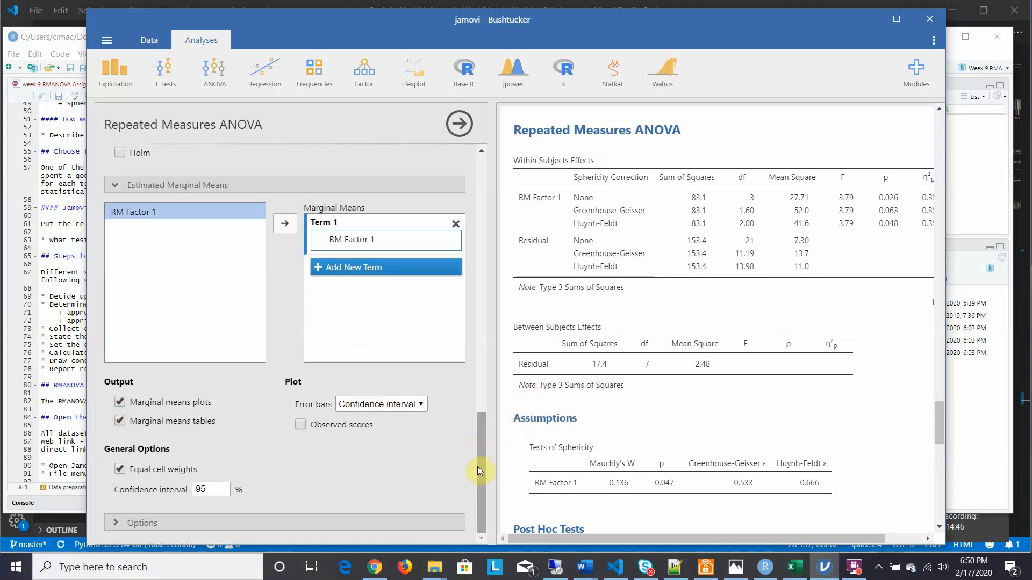
# Enable the group summary for the repeated measures ANOVA
pyautogui.click(114, 524)
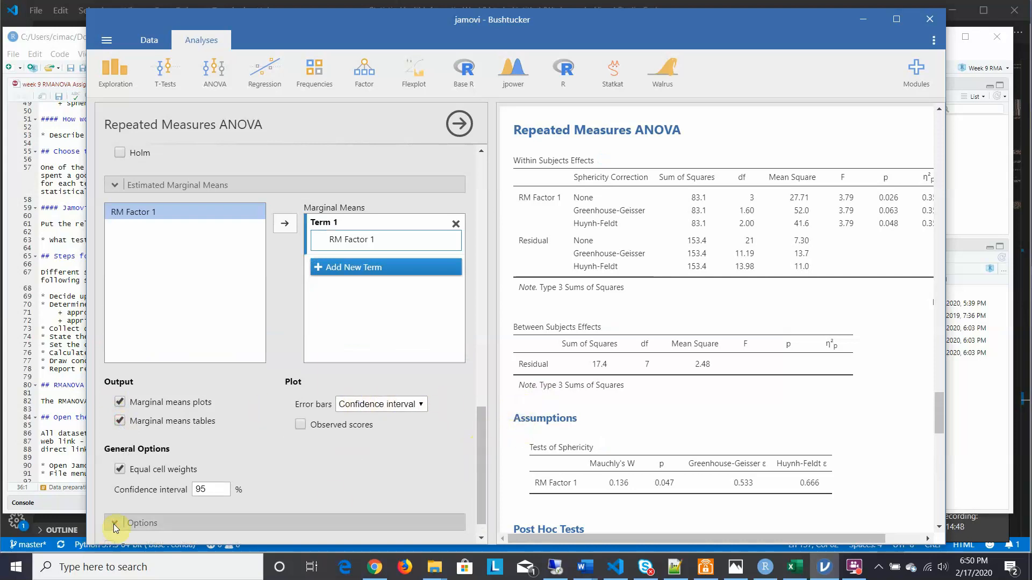
pyautogui.click(484, 537)
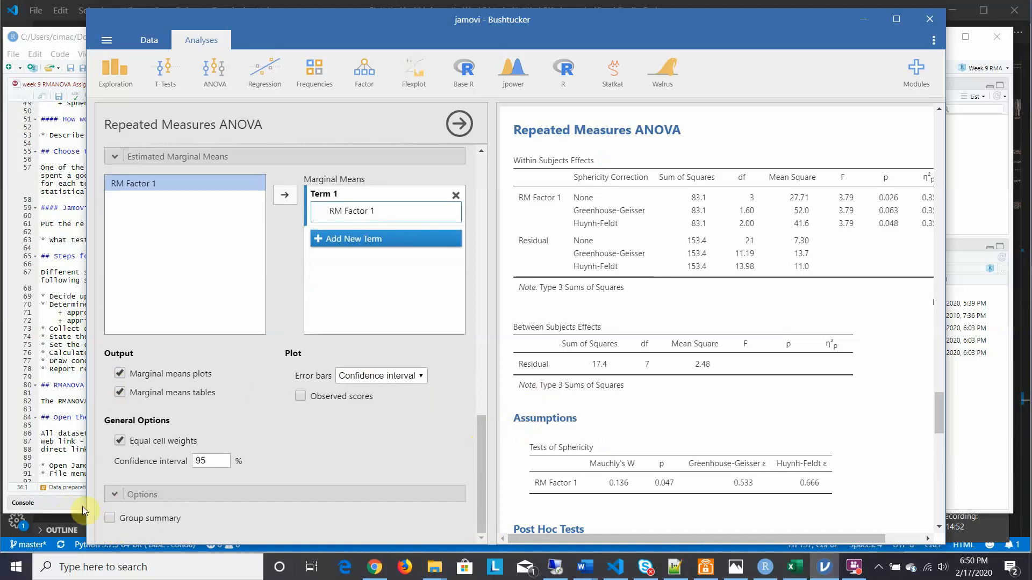
pyautogui.click(109, 519)
# Examine the within subjects effects under each sphericity correction, including partial eta squared, together with the sphericity test
pyautogui.moveTo(942, 402)
pyautogui.mouseDown()
pyautogui.moveTo(936, 378)
pyautogui.moveTo(942, 402)
pyautogui.mouseUp()
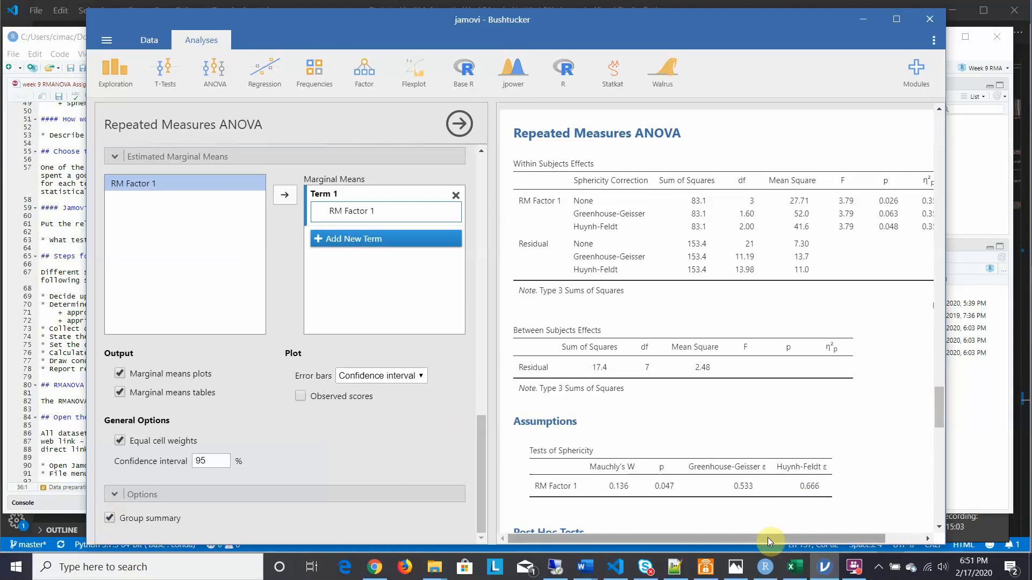
pyautogui.moveTo(768, 537)
pyautogui.mouseDown()
pyautogui.moveTo(805, 538)
pyautogui.moveTo(753, 538)
pyautogui.mouseUp()
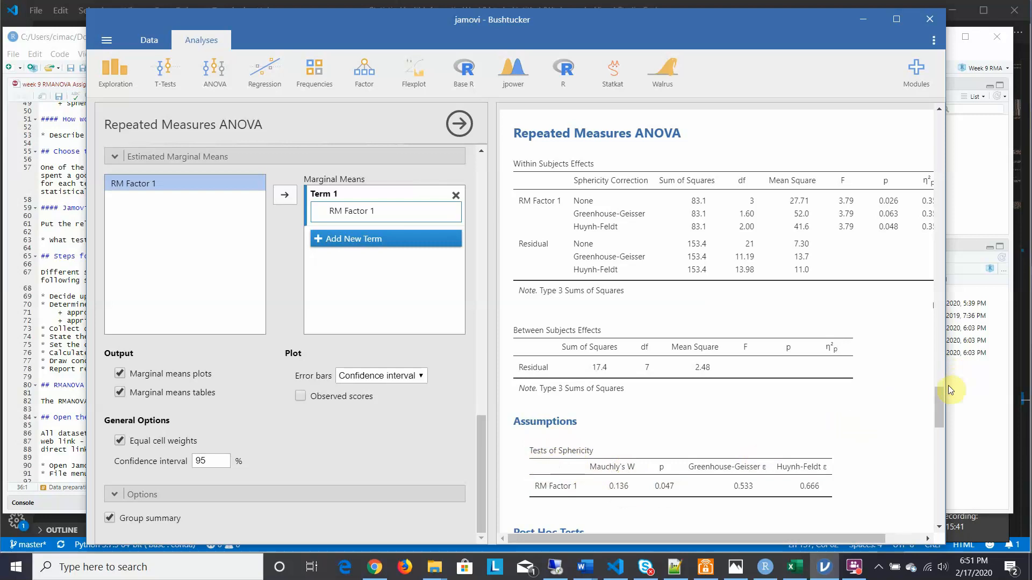
pyautogui.moveTo(940, 397); pyautogui.dragTo(940, 412)
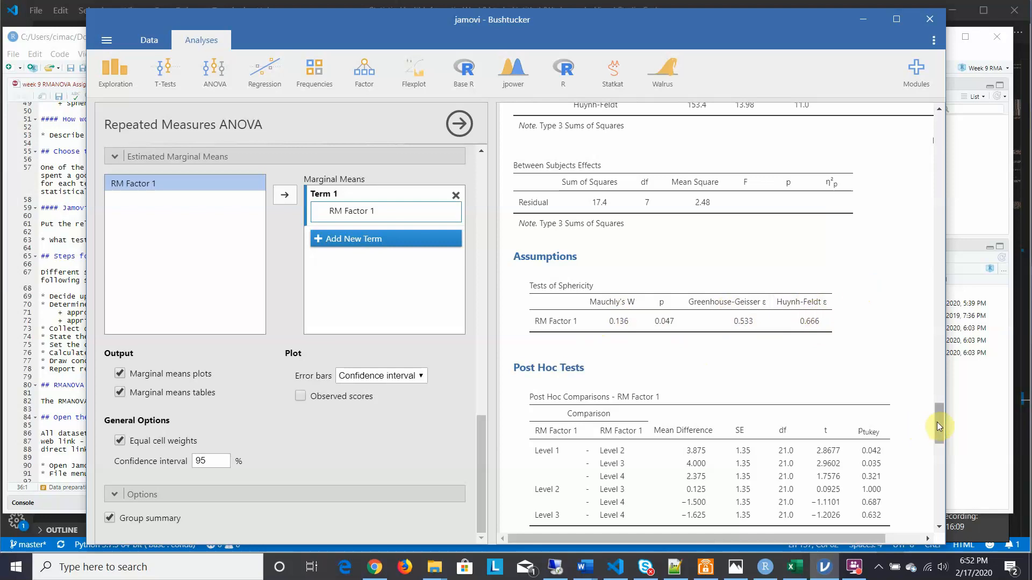
pyautogui.moveTo(937, 422); pyautogui.dragTo(931, 413)
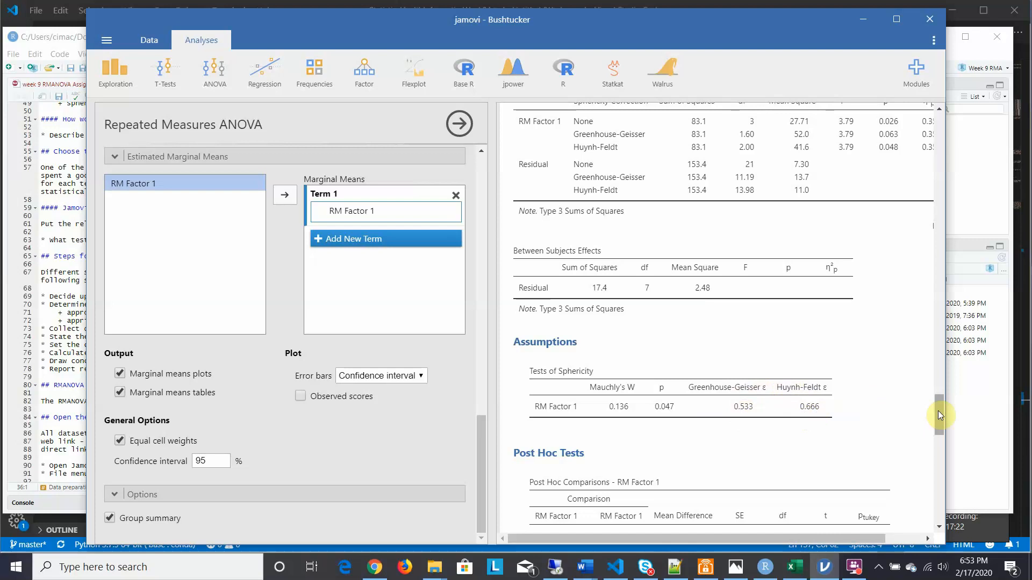
pyautogui.moveTo(936, 406)
pyautogui.mouseDown()
pyautogui.moveTo(931, 386)
pyautogui.moveTo(931, 396)
pyautogui.mouseUp()
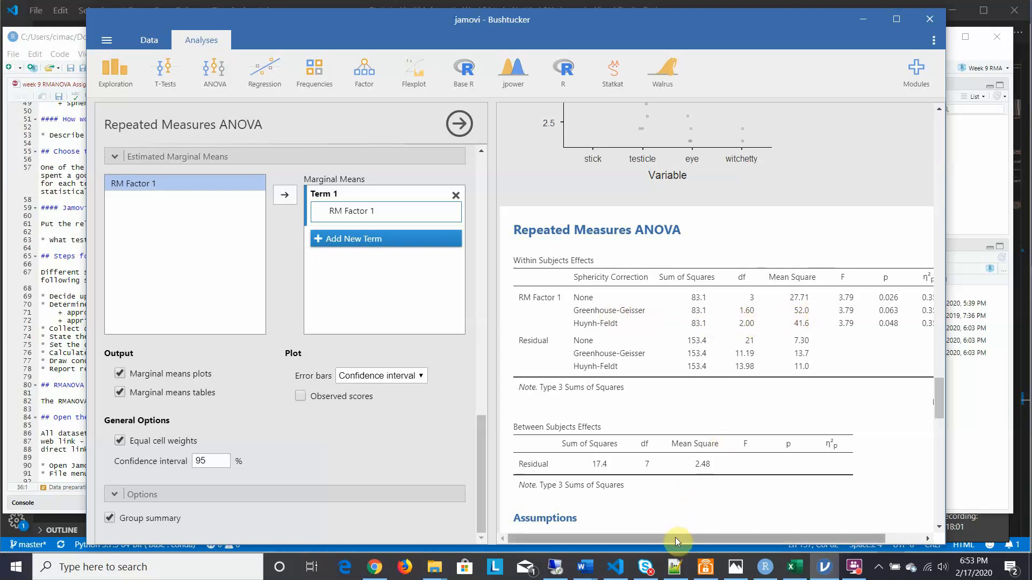
pyautogui.moveTo(675, 537)
pyautogui.mouseDown()
pyautogui.moveTo(713, 537)
pyautogui.moveTo(666, 534)
pyautogui.moveTo(690, 534)
pyautogui.mouseUp()
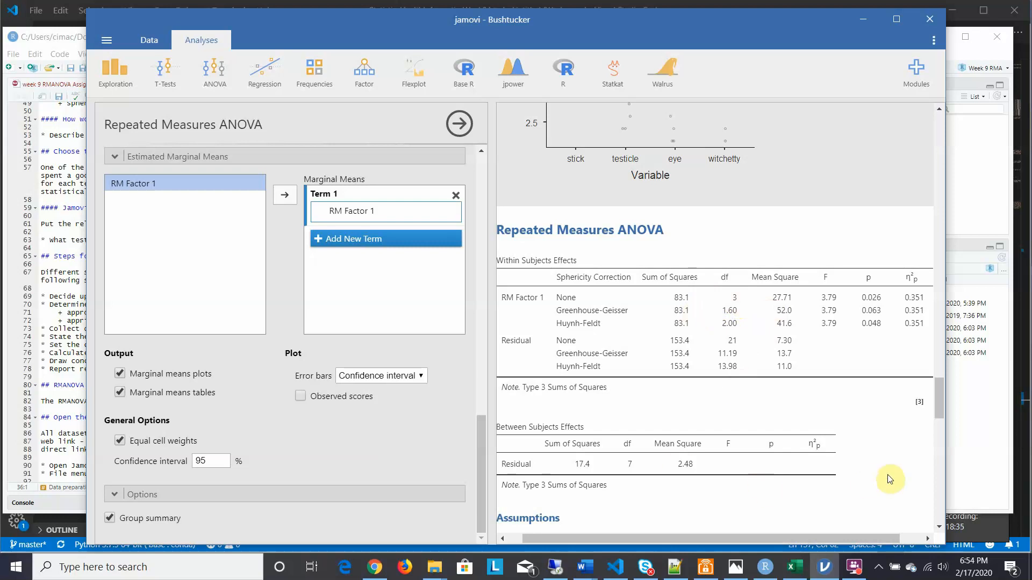
pyautogui.moveTo(940, 396); pyautogui.dragTo(939, 411)
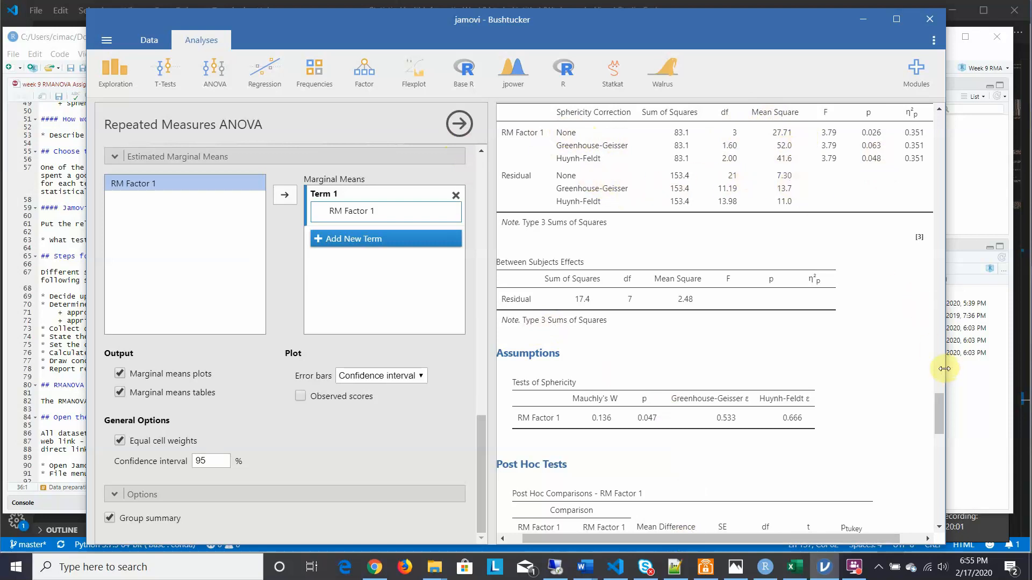
# Review the Tukey post hoc comparisons of the RM Factor 1 levels alongside the tests of sphericity
pyautogui.moveTo(941, 400); pyautogui.dragTo(949, 424)
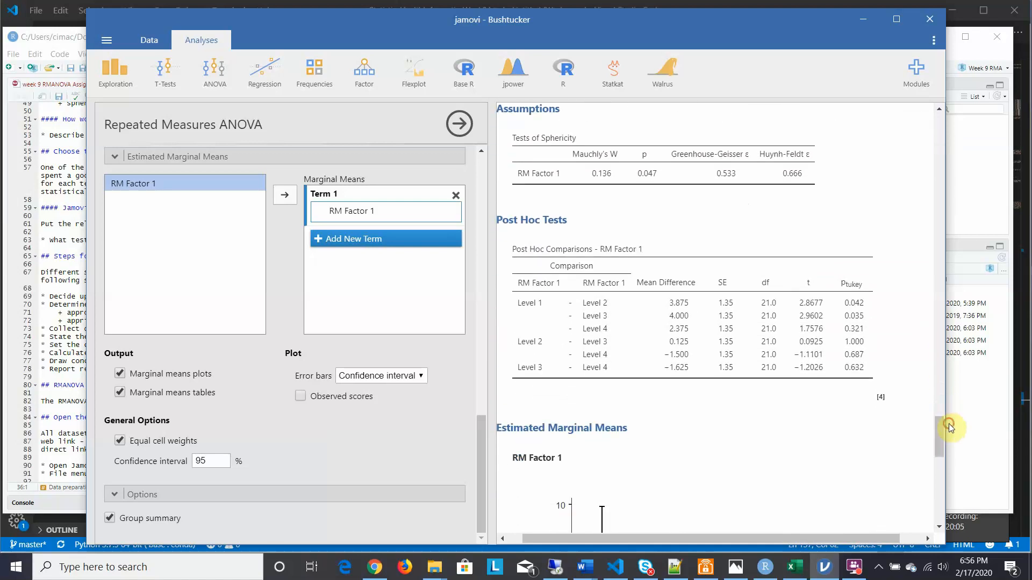
pyautogui.moveTo(657, 538); pyautogui.dragTo(608, 534)
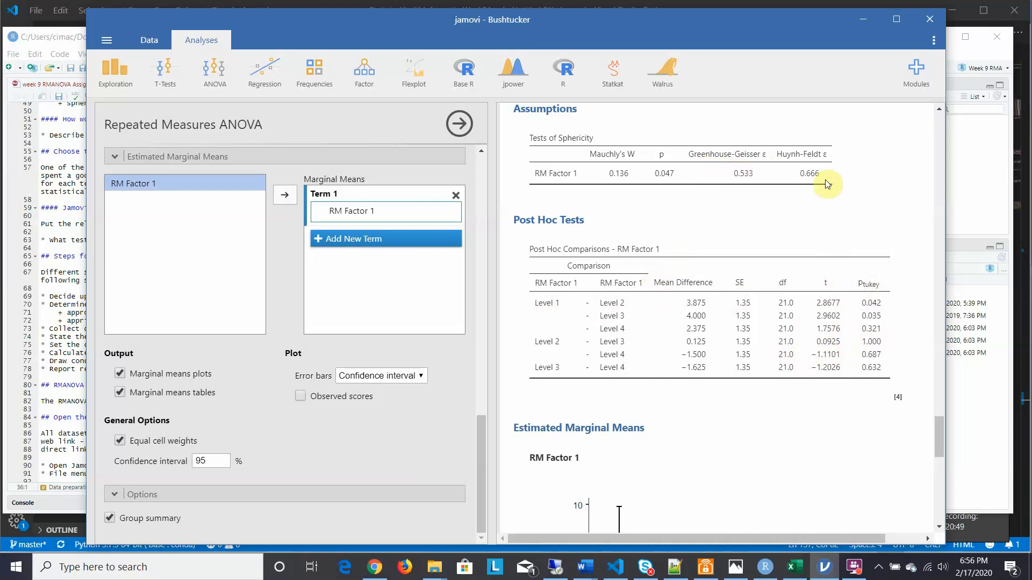
pyautogui.click(940, 420)
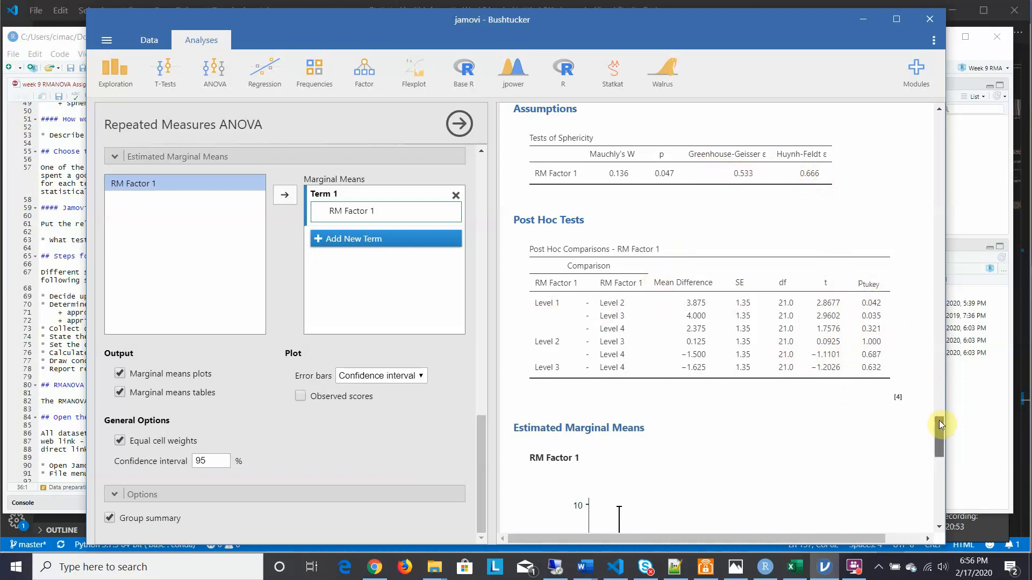
pyautogui.moveTo(940, 421)
pyautogui.mouseDown()
pyautogui.moveTo(940, 431)
pyautogui.moveTo(940, 408)
pyautogui.mouseUp()
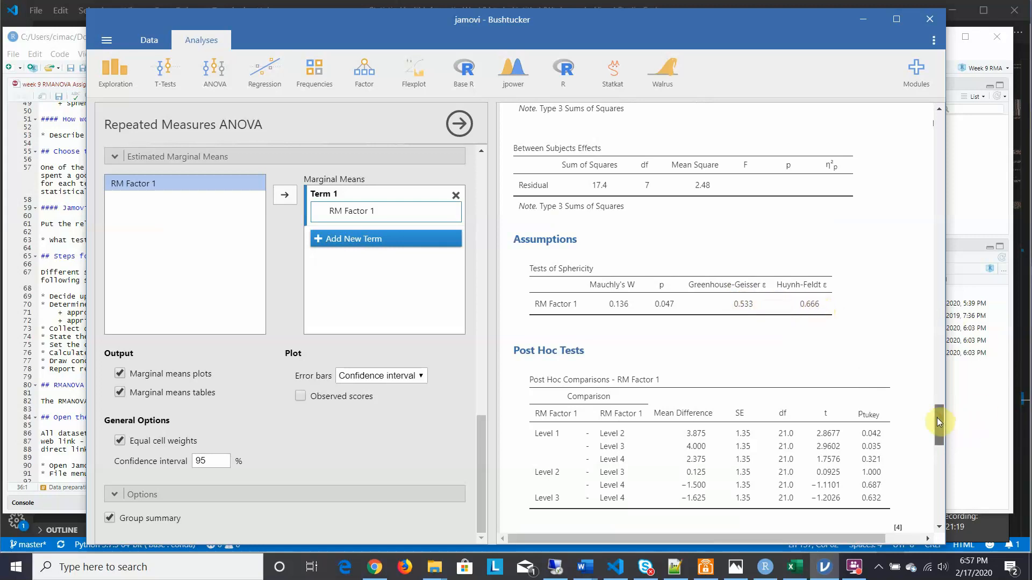
pyautogui.moveTo(937, 417); pyautogui.dragTo(938, 439)
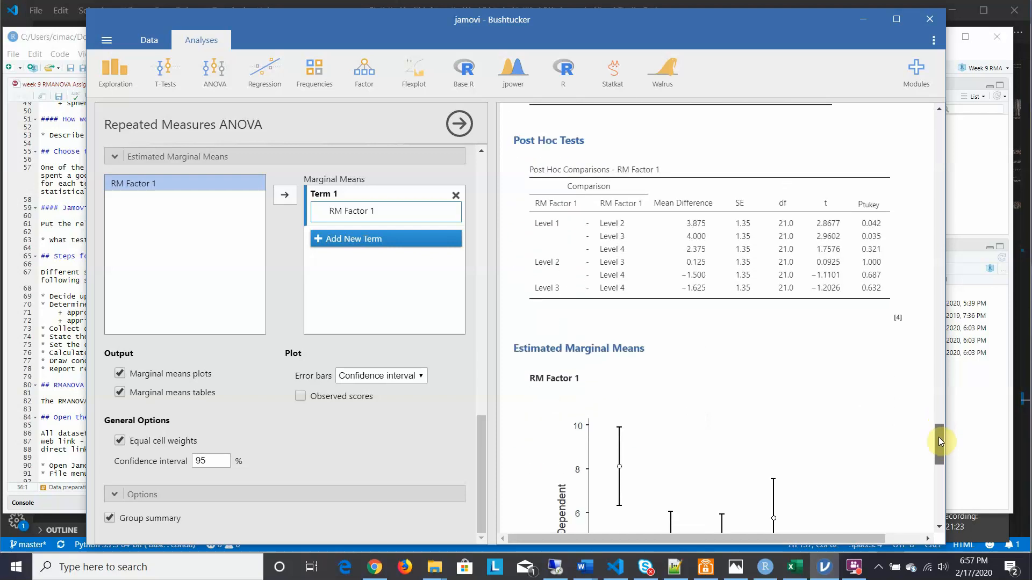
# Compare the estimated marginal means plot and table with the variables assigned to each repeated measures level and the ANOVA results
pyautogui.moveTo(938, 437); pyautogui.dragTo(942, 452)
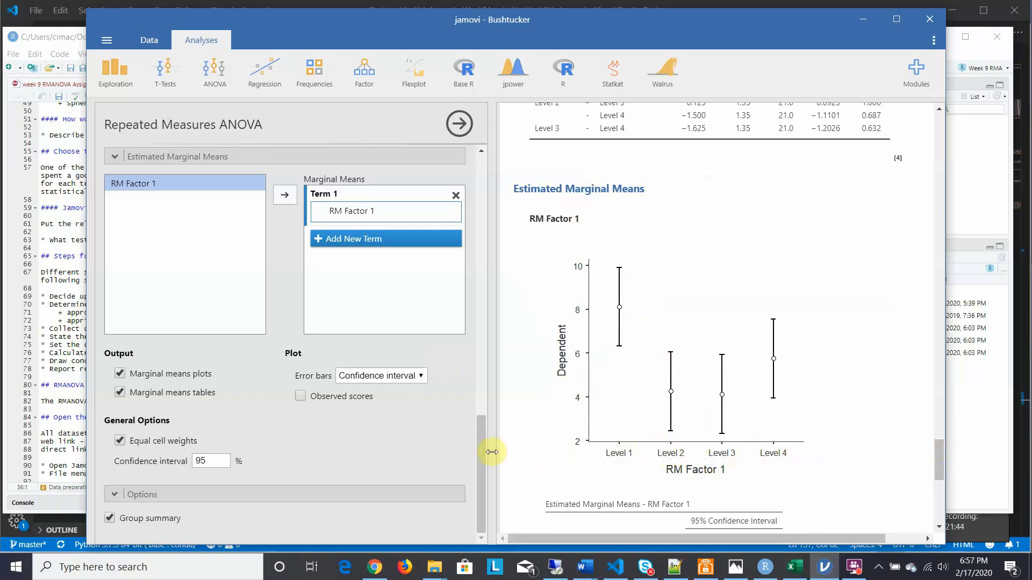
pyautogui.moveTo(480, 449); pyautogui.dragTo(472, 204)
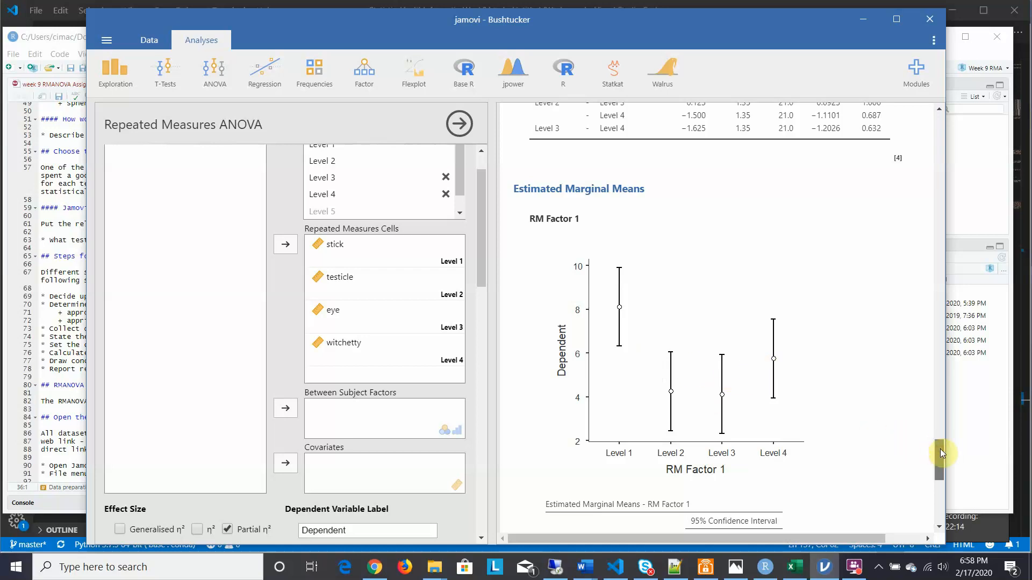
pyautogui.moveTo(940, 449); pyautogui.dragTo(936, 472)
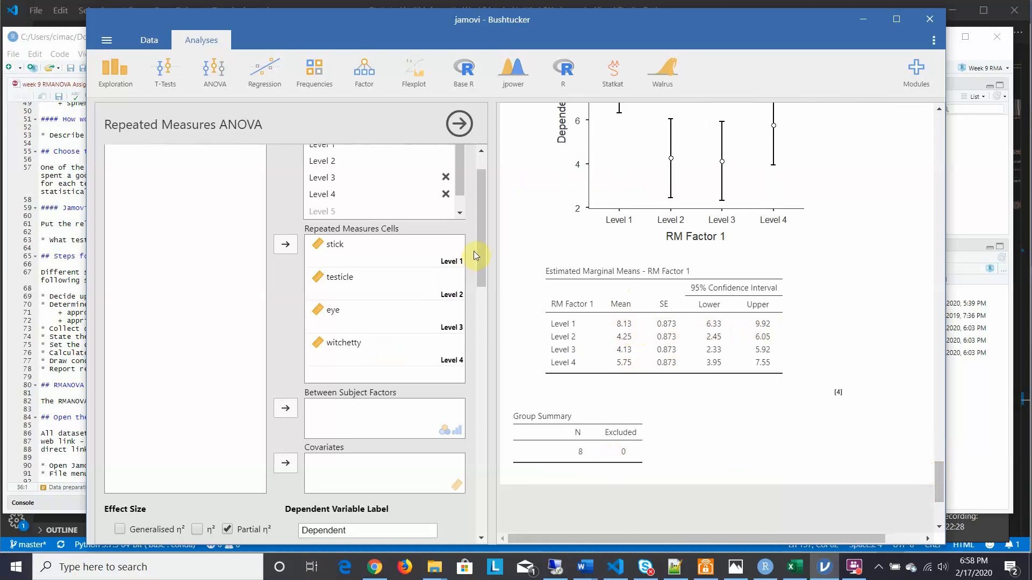
pyautogui.moveTo(477, 251); pyautogui.dragTo(542, 499)
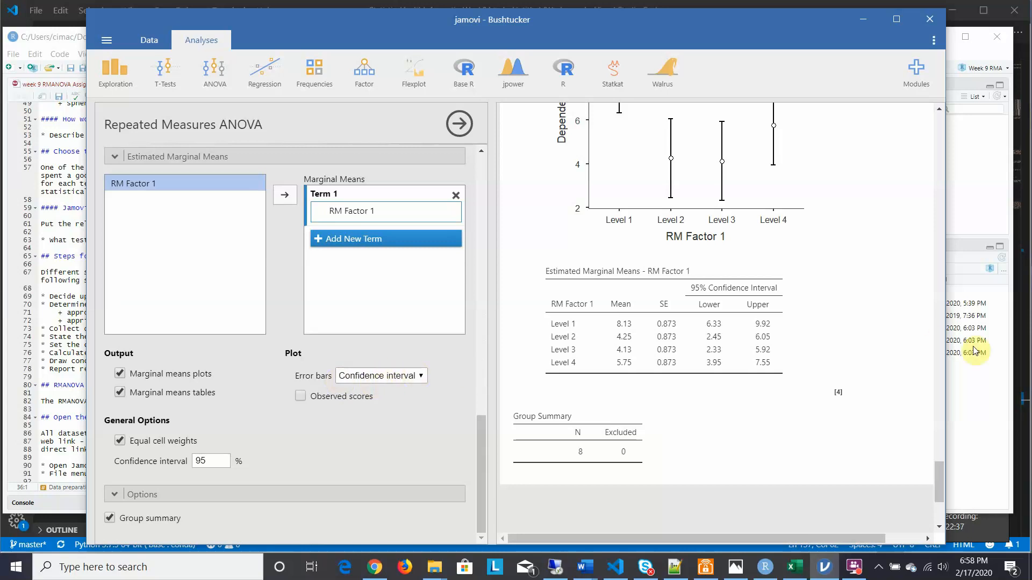
pyautogui.moveTo(937, 465); pyautogui.dragTo(934, 451)
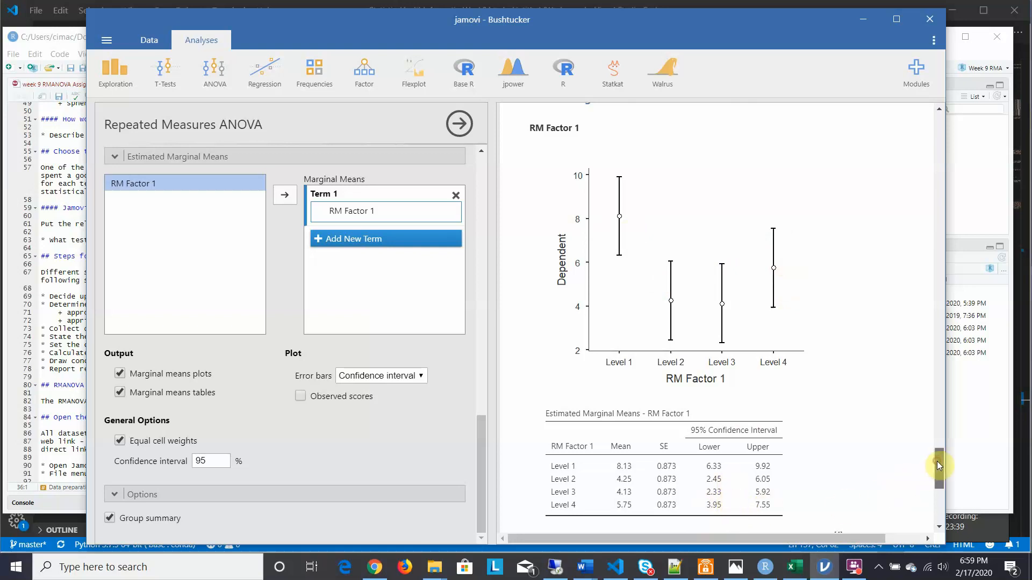
pyautogui.moveTo(937, 461); pyautogui.dragTo(914, 410)
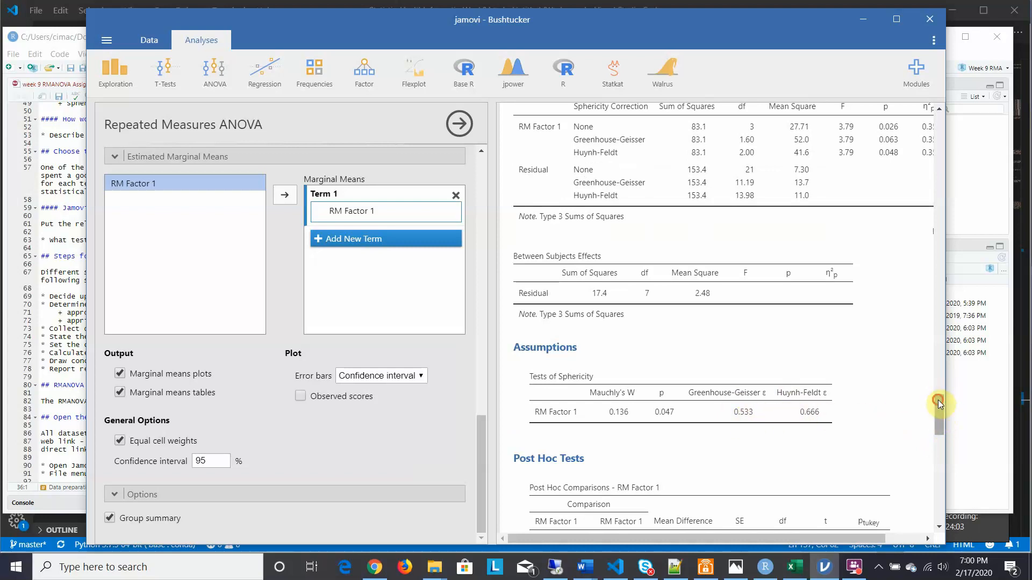
pyautogui.moveTo(937, 408); pyautogui.dragTo(950, 461)
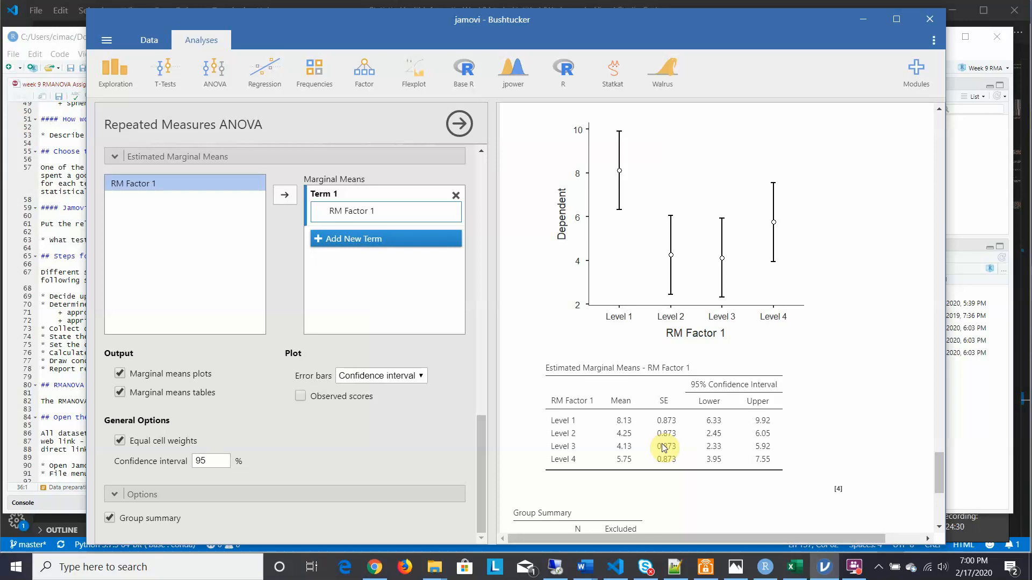
# Switch to the Week 9 RMANOVA Assignment Answer Sheet in Word and read its questions through the report results section
pyautogui.click(15, 345)
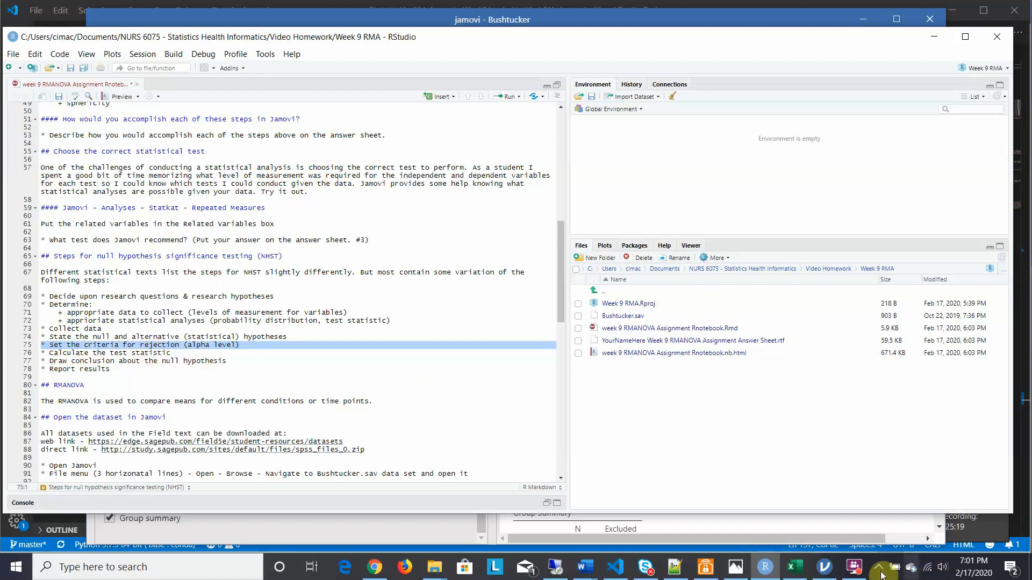
pyautogui.moveTo(832, 574)
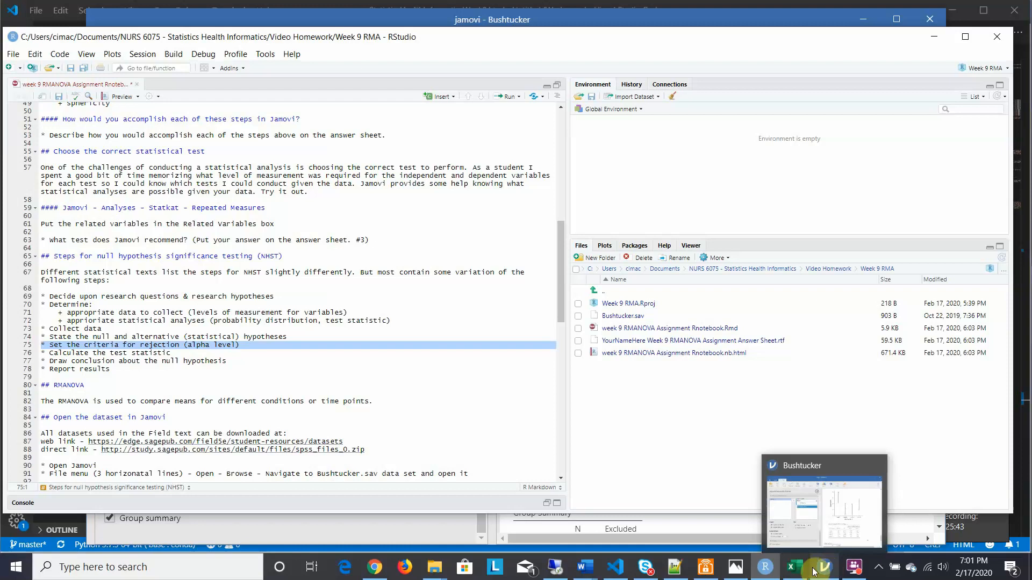
pyautogui.moveTo(589, 570)
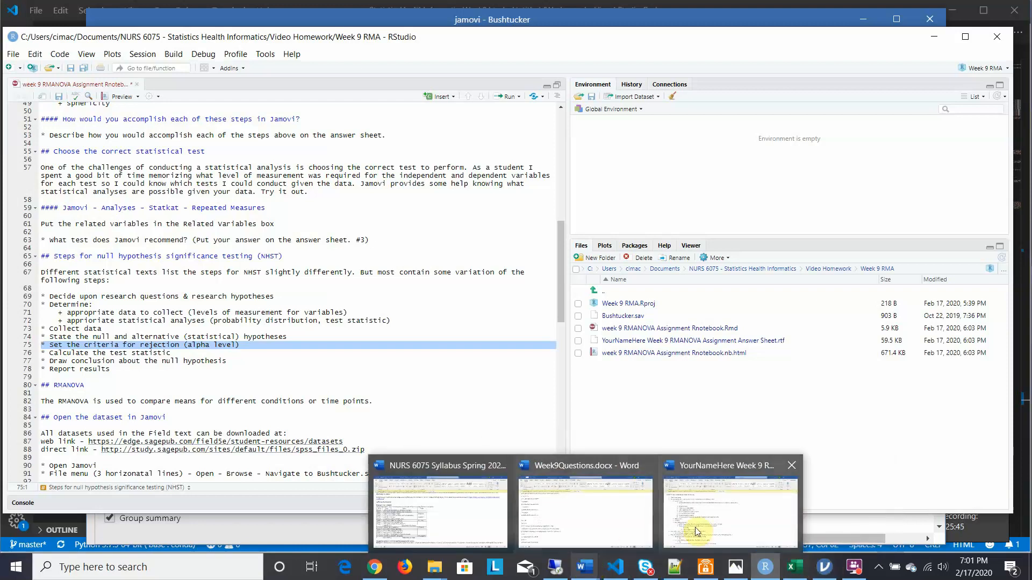
pyautogui.click(713, 524)
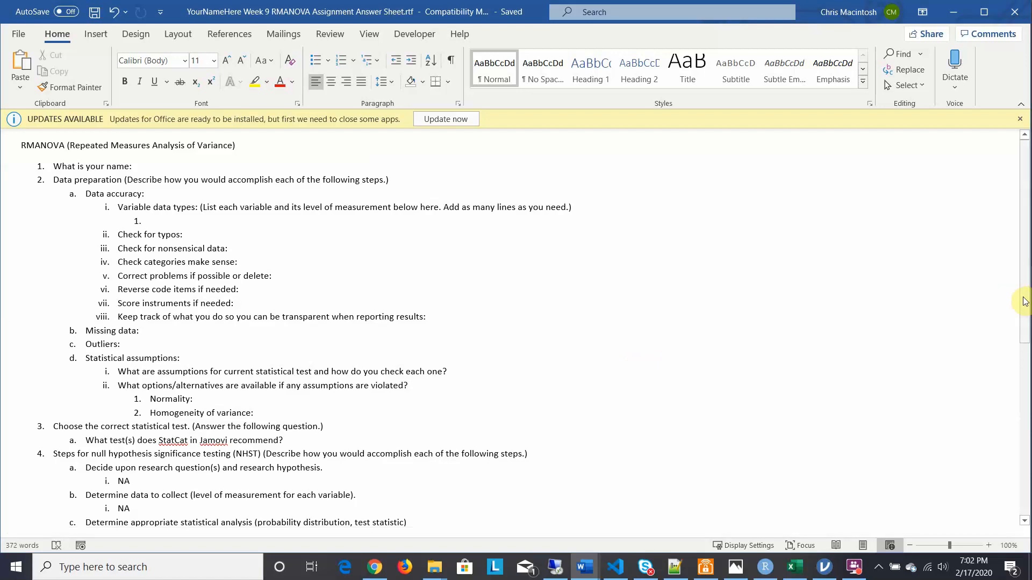
pyautogui.moveTo(1025, 301); pyautogui.dragTo(1028, 408)
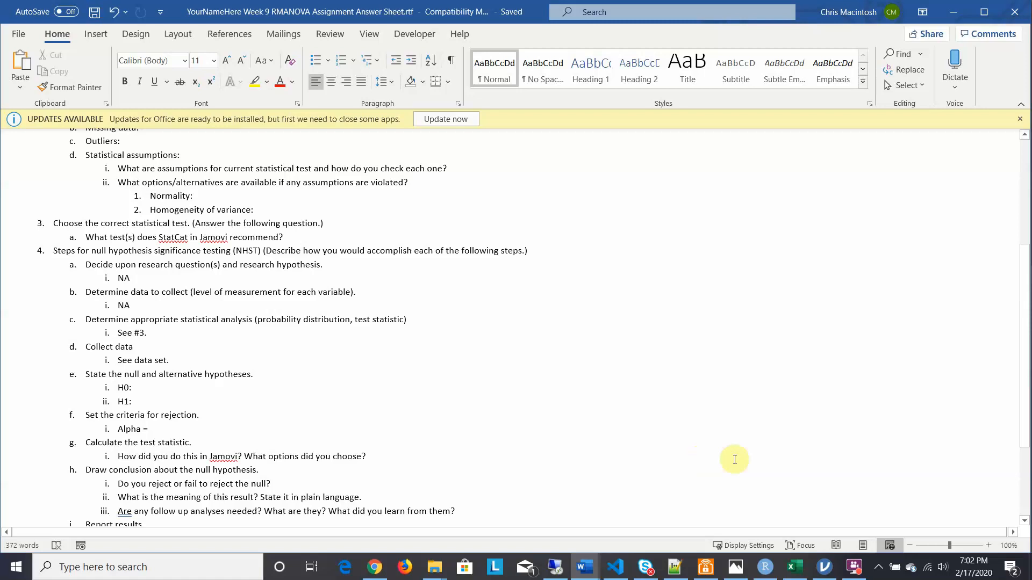
pyautogui.scroll(-3, 1025, 343)
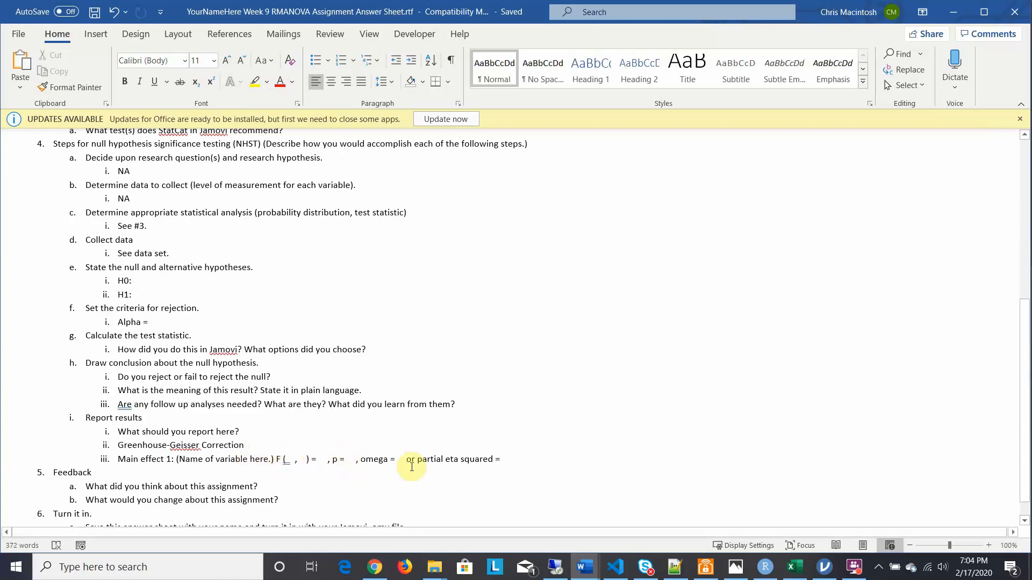
pyautogui.moveTo(824, 570)
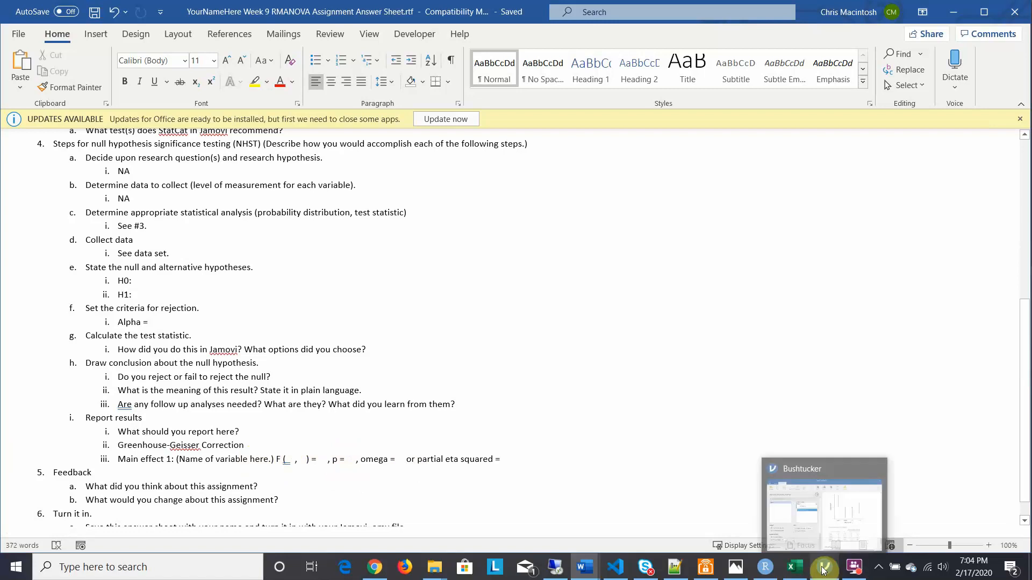
# Switch to jamovi and read the F, df, p and partial eta squared columns of the within subjects effects needed for the report
pyautogui.click(851, 528)
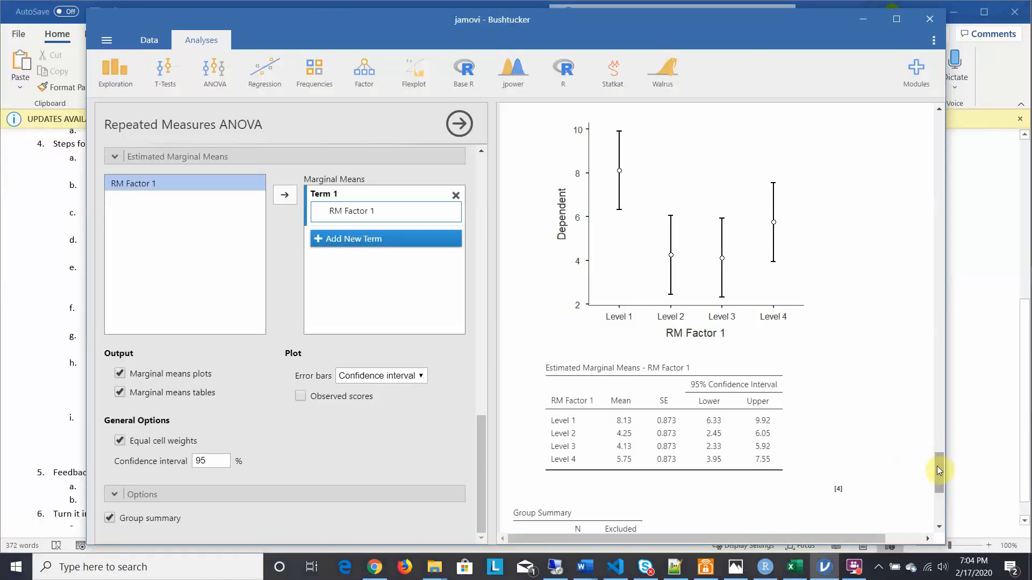
pyautogui.moveTo(937, 467); pyautogui.dragTo(934, 399)
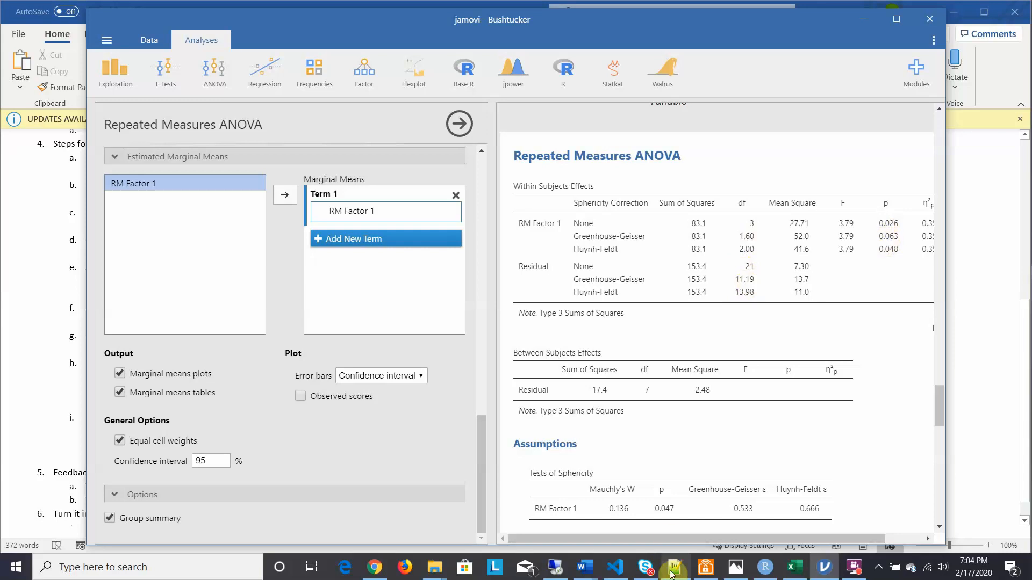
pyautogui.moveTo(709, 539); pyautogui.dragTo(739, 539)
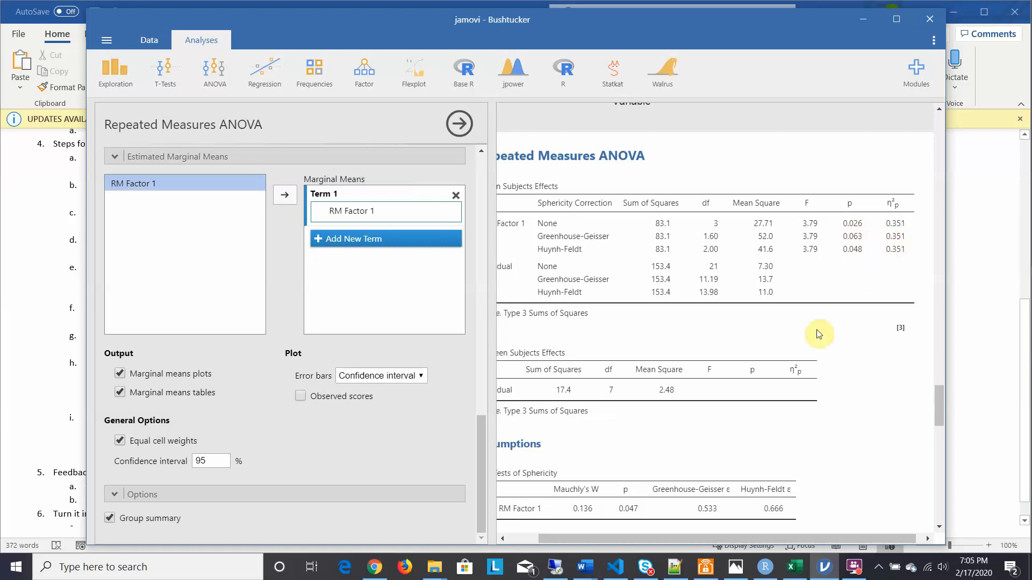
# Switch to the Word answer sheet and read the remaining report results, feedback and turn-in instructions
pyautogui.click(25, 328)
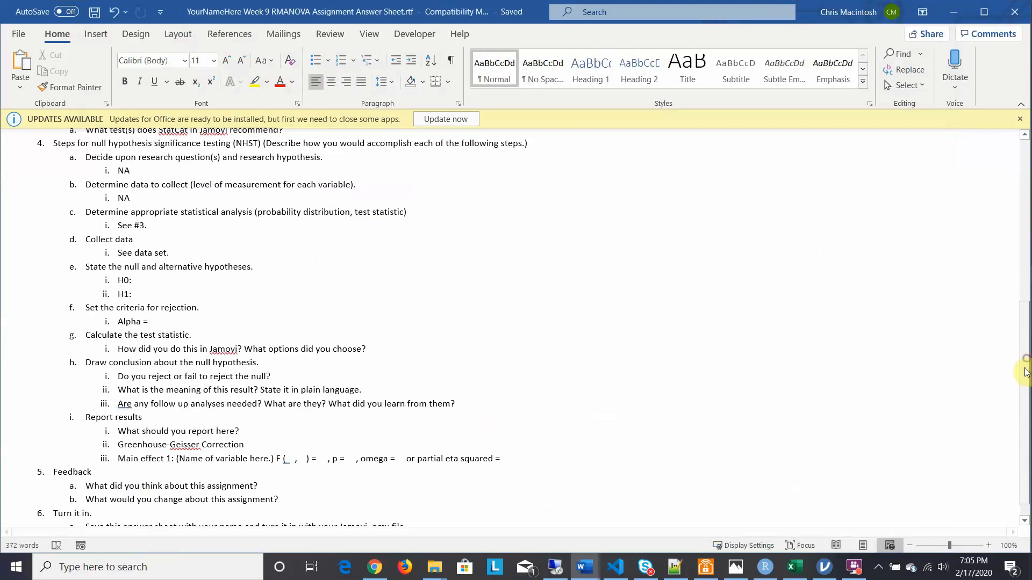
pyautogui.scroll(-2, 1026, 322)
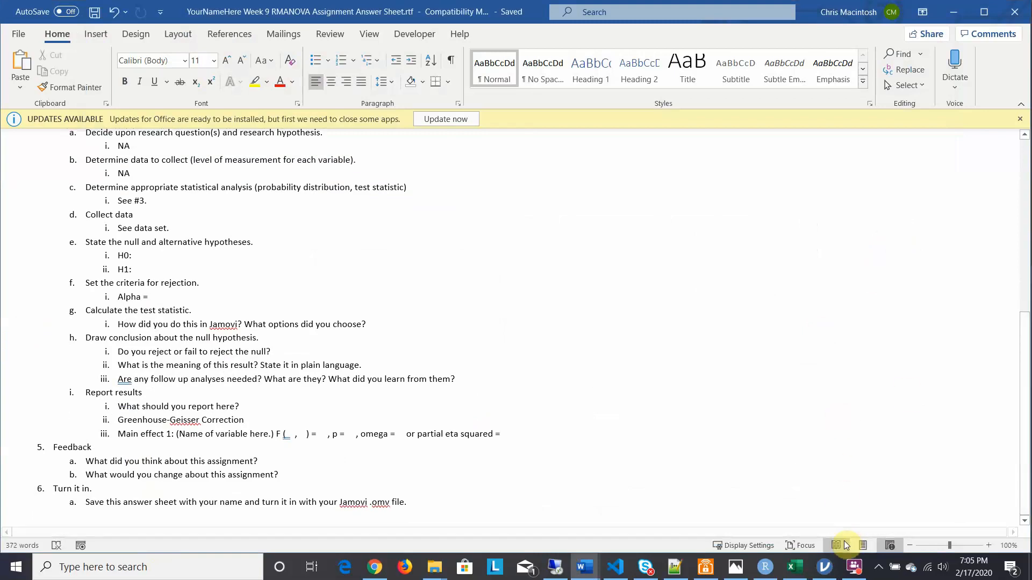
# Return to the Bushtucker results in jamovi and view the Repeated Measures ANOVA tables from their first column
pyautogui.moveTo(824, 568)
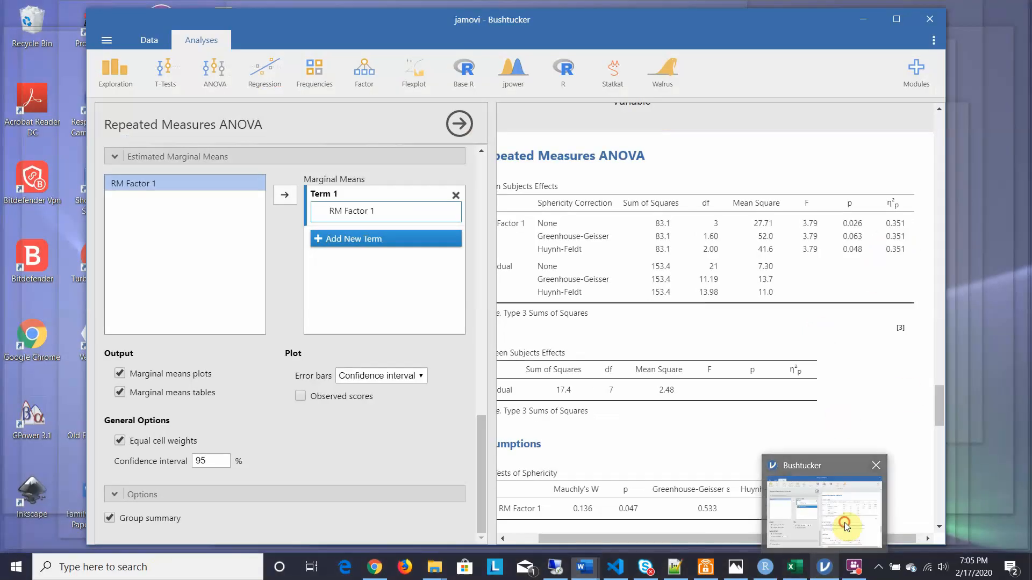
pyautogui.click(844, 524)
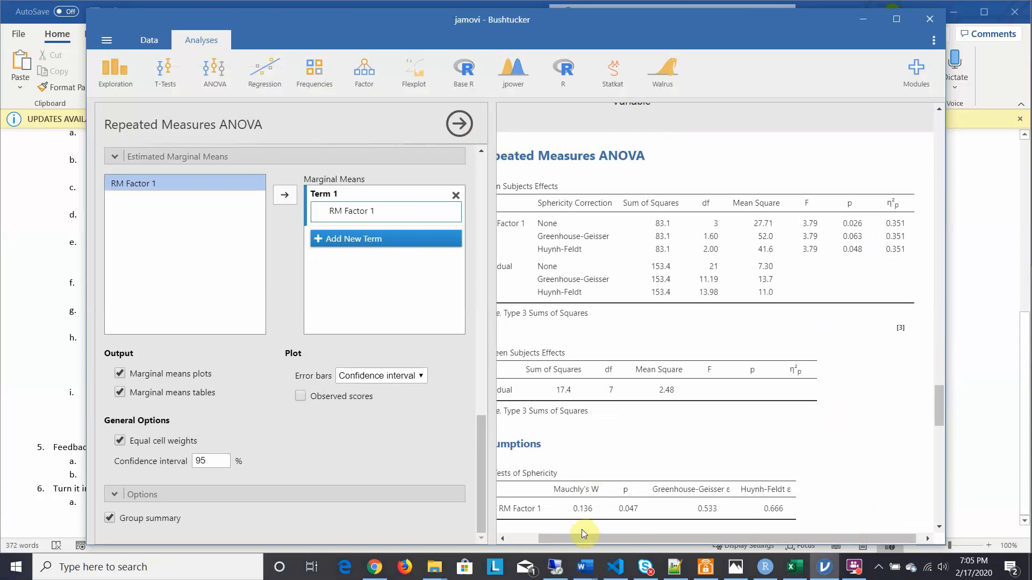
pyautogui.moveTo(588, 537); pyautogui.dragTo(482, 531)
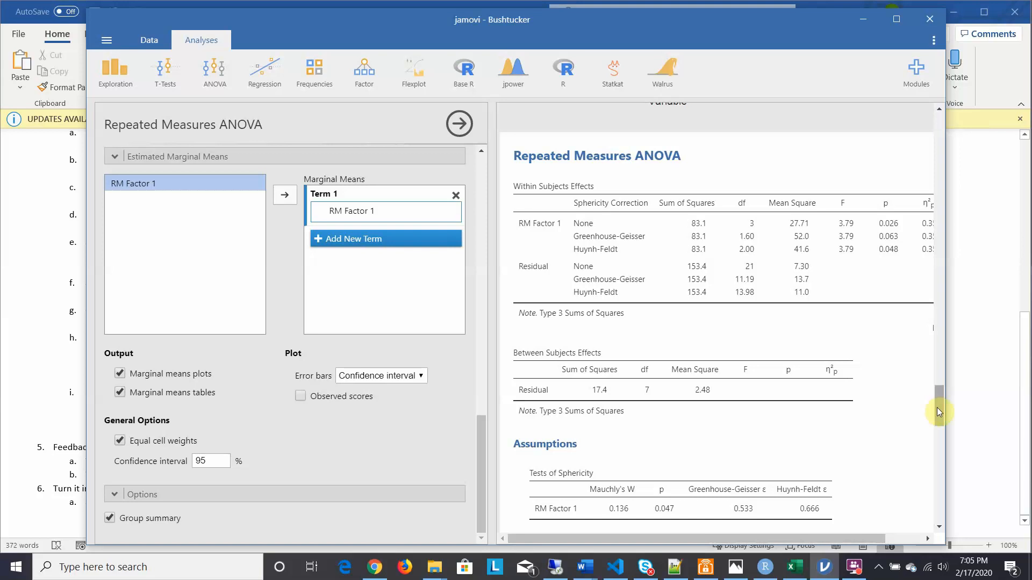
pyautogui.click(855, 567)
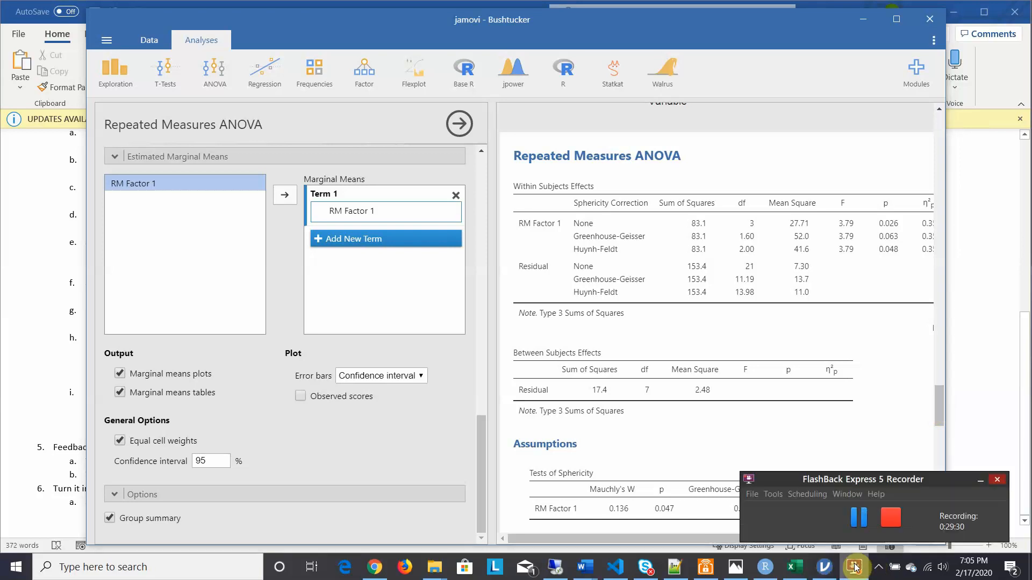